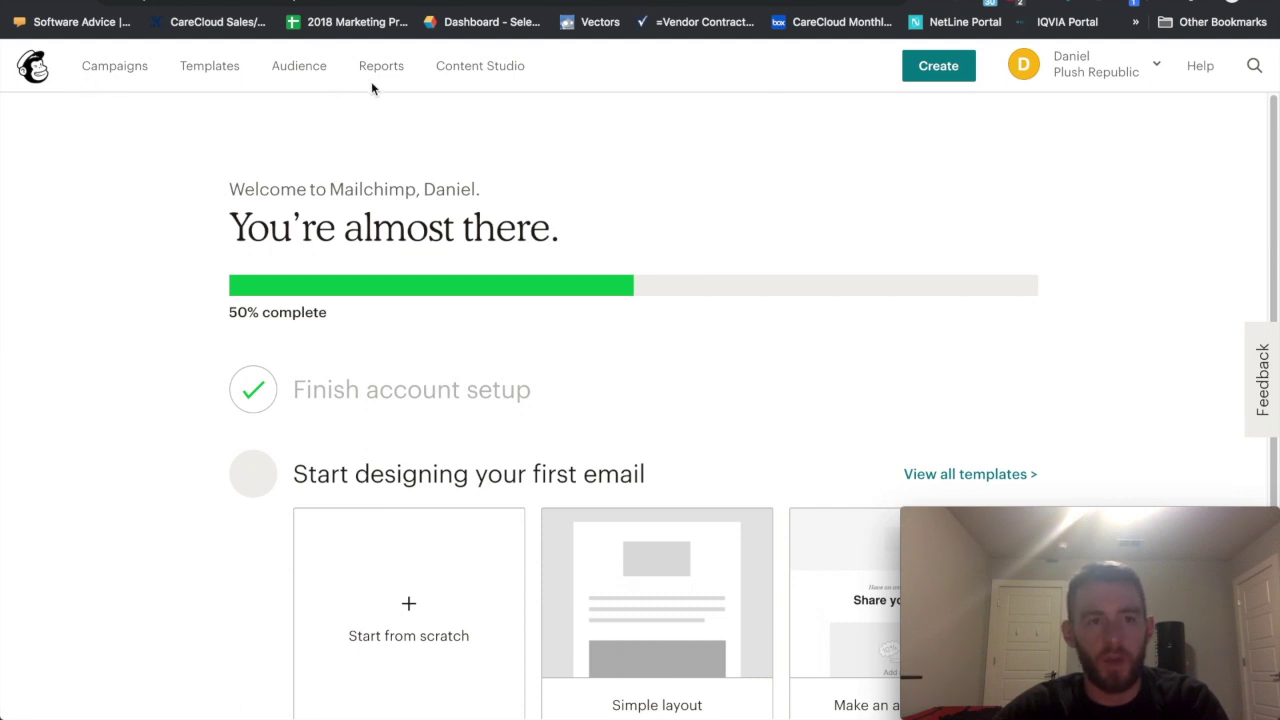
Step: Go to the Audience page showing the Plush Republic audience's 5 contacts
{"action": "left_click", "coordinate": [287, 67]}
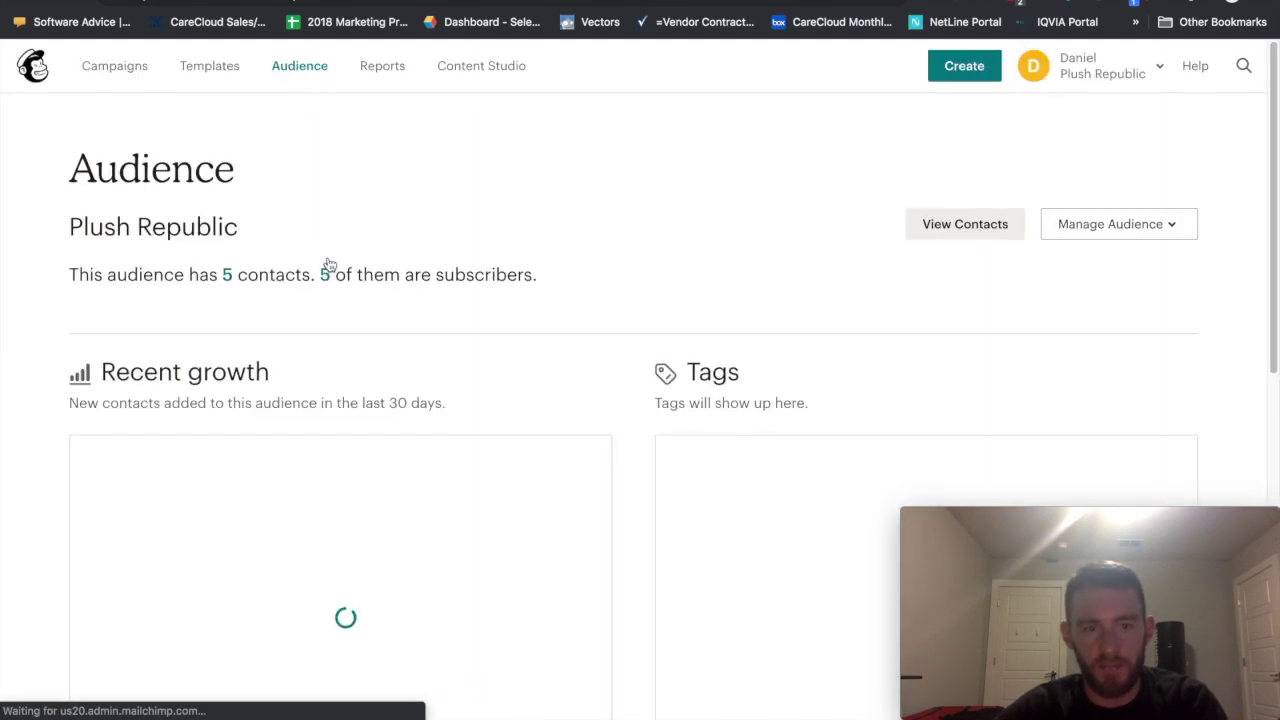
Step: Go to the Plush Republic audience settings via Manage Audience
{"action": "scroll", "coordinate": [329, 264], "scroll_direction": "down", "scroll_amount": 1}
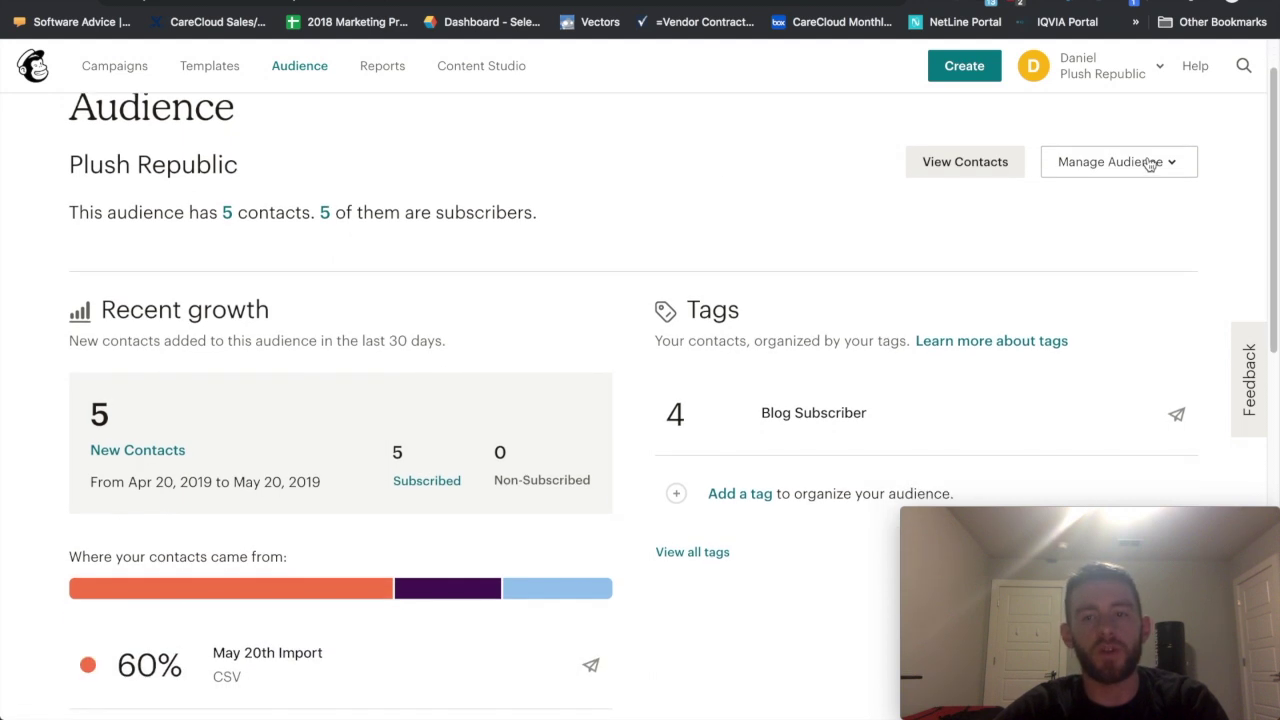
{"action": "left_click", "coordinate": [1150, 165]}
{"action": "left_click", "coordinate": [1090, 371]}
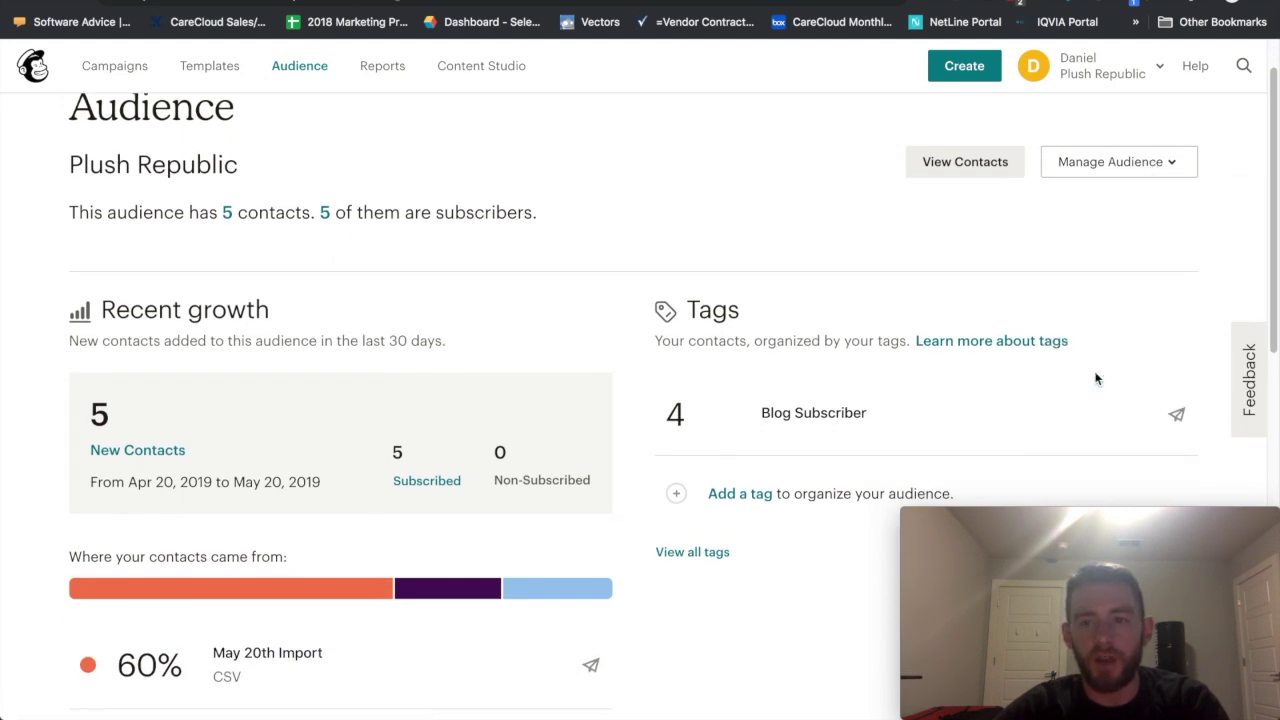
Step: Go to Manage contacts > Segments and start creating a new segment
{"action": "scroll", "coordinate": [378, 416], "scroll_direction": "down", "scroll_amount": 3}
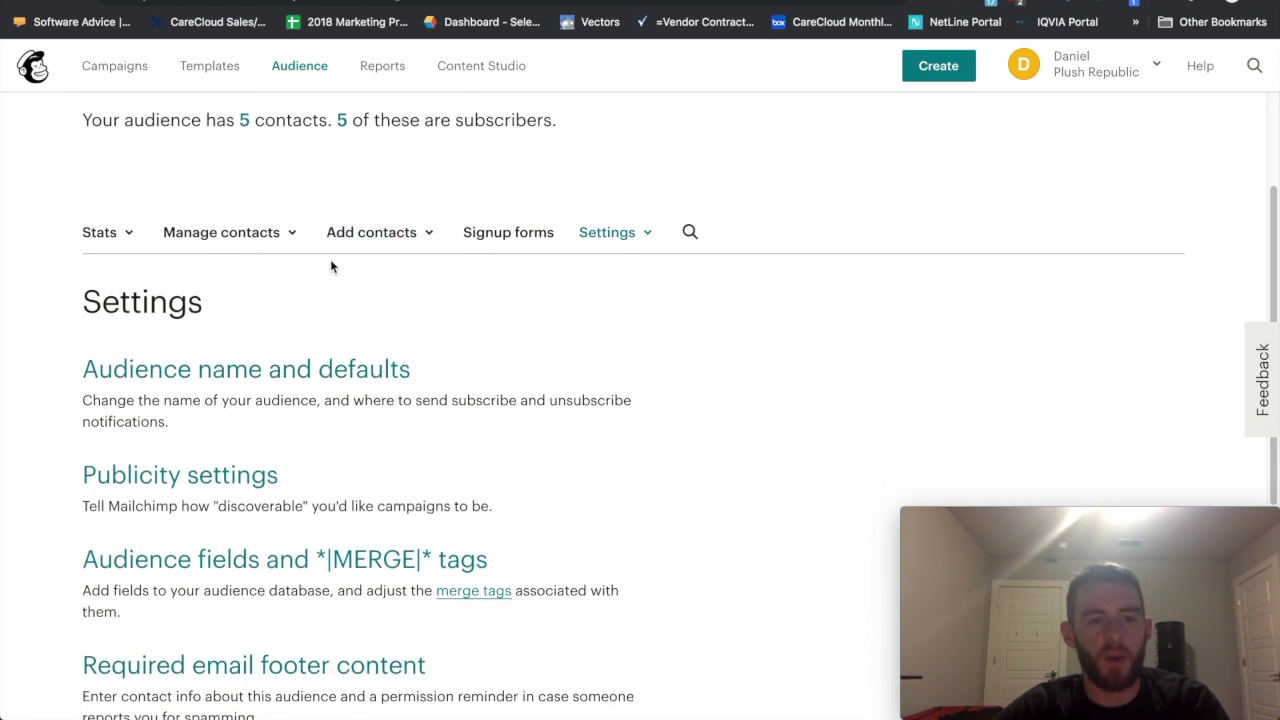
{"action": "left_click", "coordinate": [293, 236]}
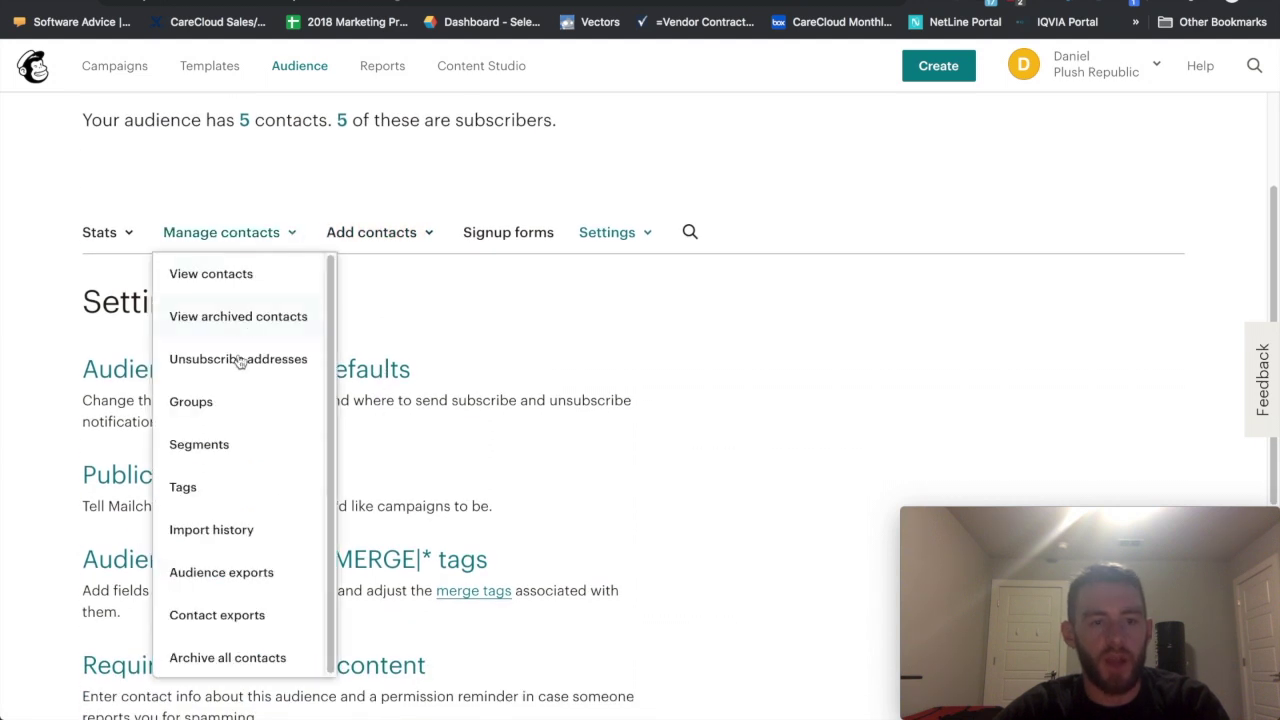
{"action": "left_click", "coordinate": [199, 444]}
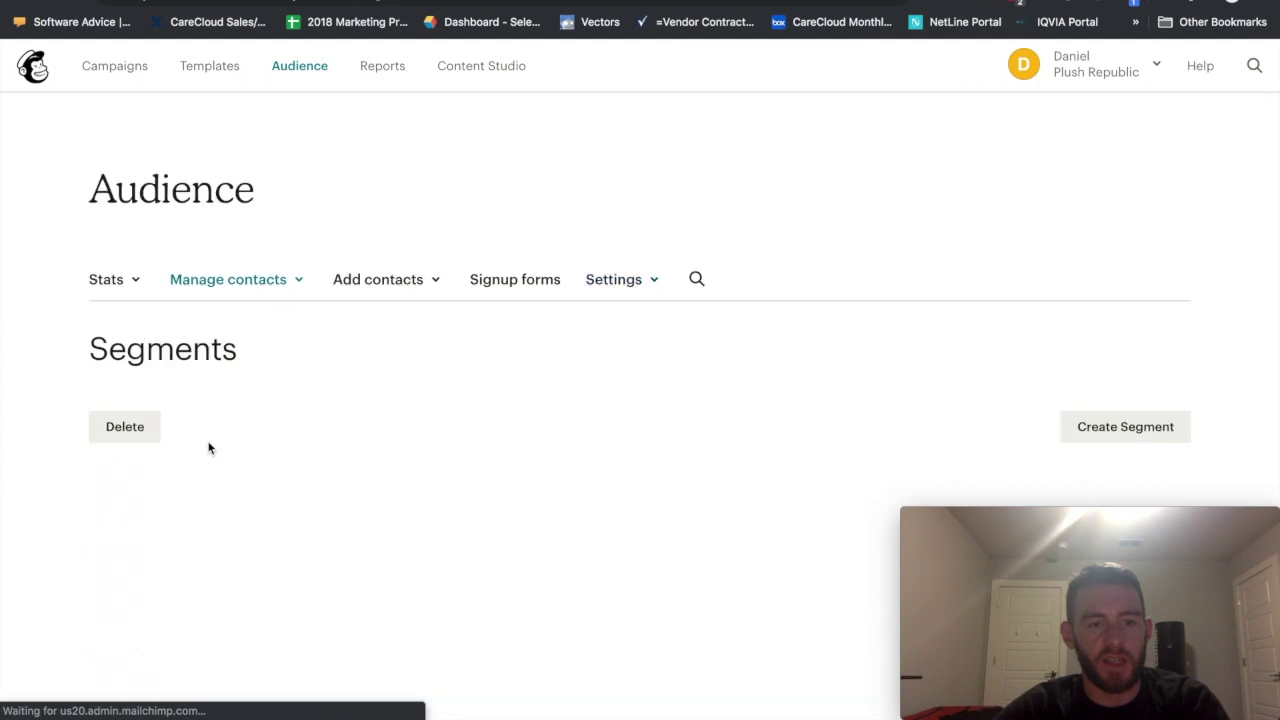
{"action": "scroll", "coordinate": [497, 438], "scroll_direction": "down", "scroll_amount": 3}
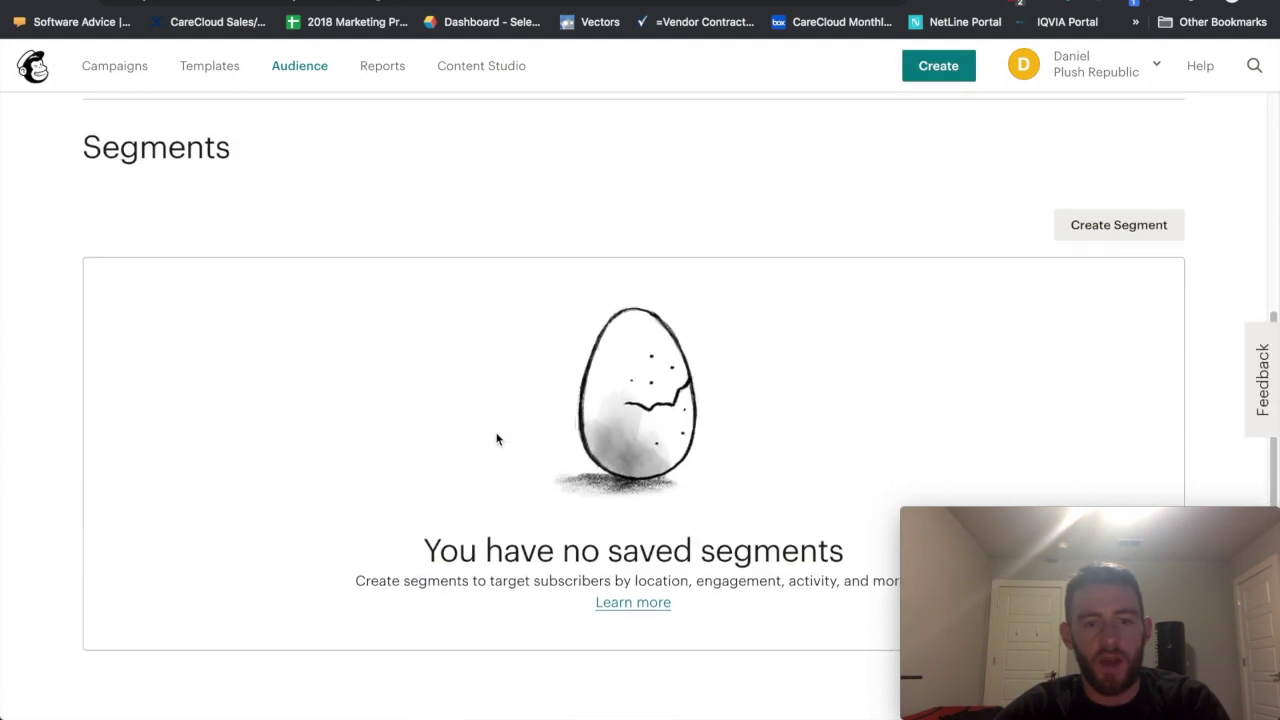
{"action": "left_click", "coordinate": [1104, 229]}
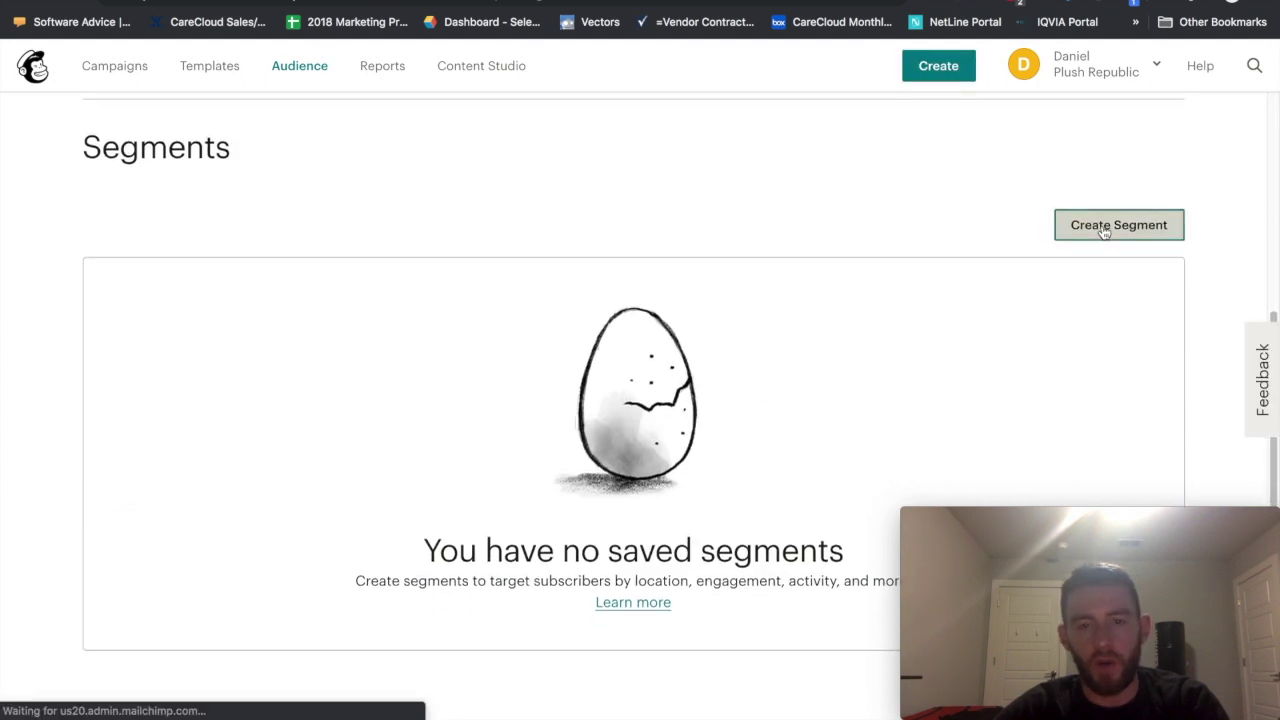
Step: Set the first condition to Tags / contact is tagged / Blog Subscriber, matching any, and preview it
{"action": "scroll", "coordinate": [757, 380], "scroll_direction": "down", "scroll_amount": 2}
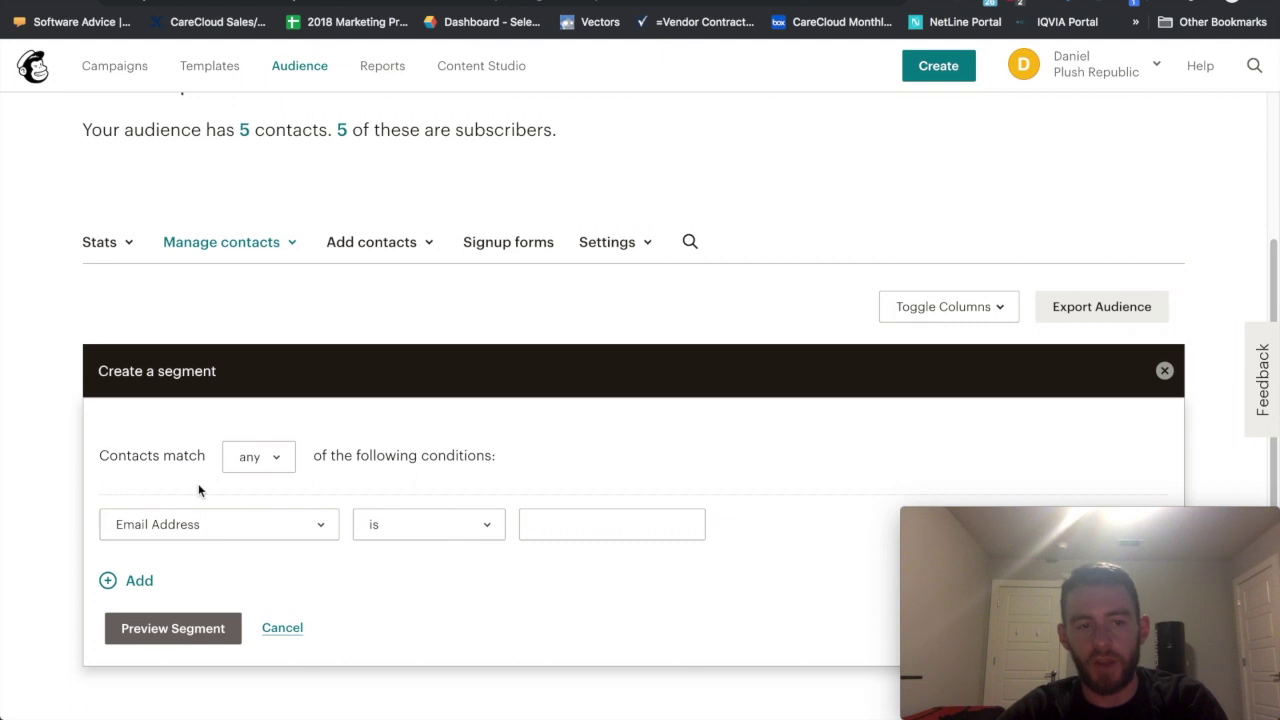
{"action": "left_click", "coordinate": [274, 458]}
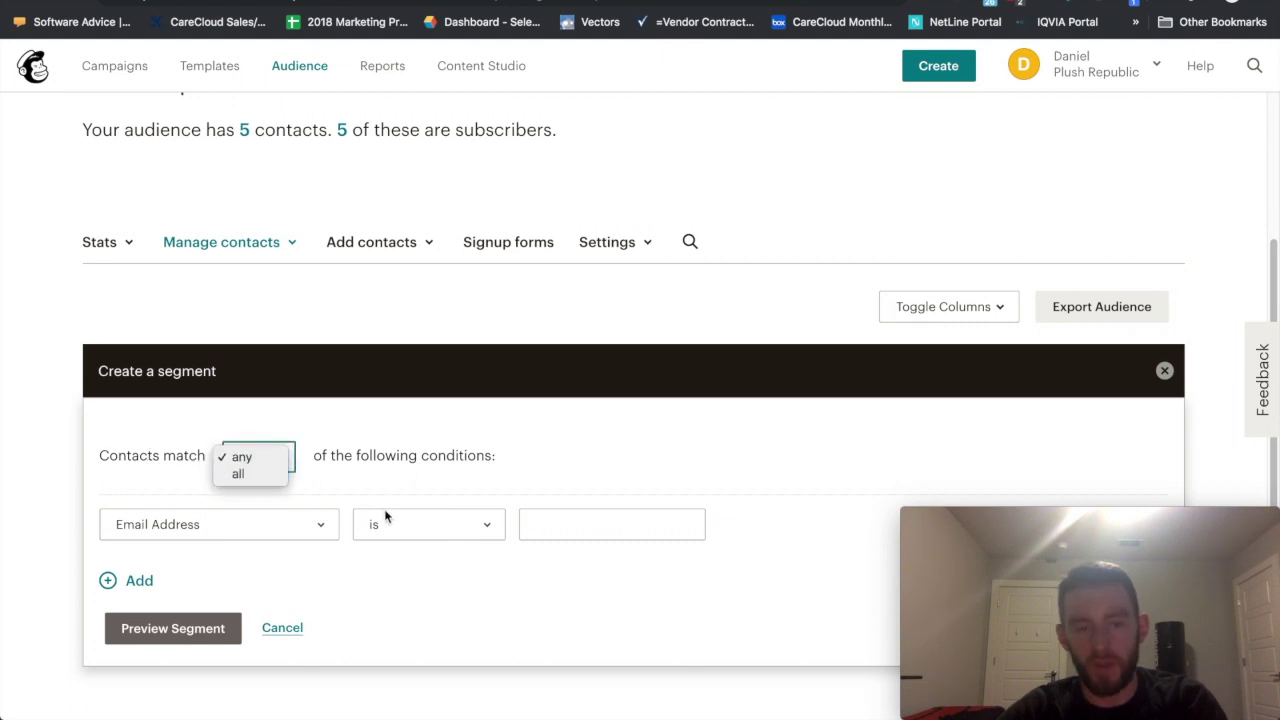
{"action": "left_click", "coordinate": [423, 597]}
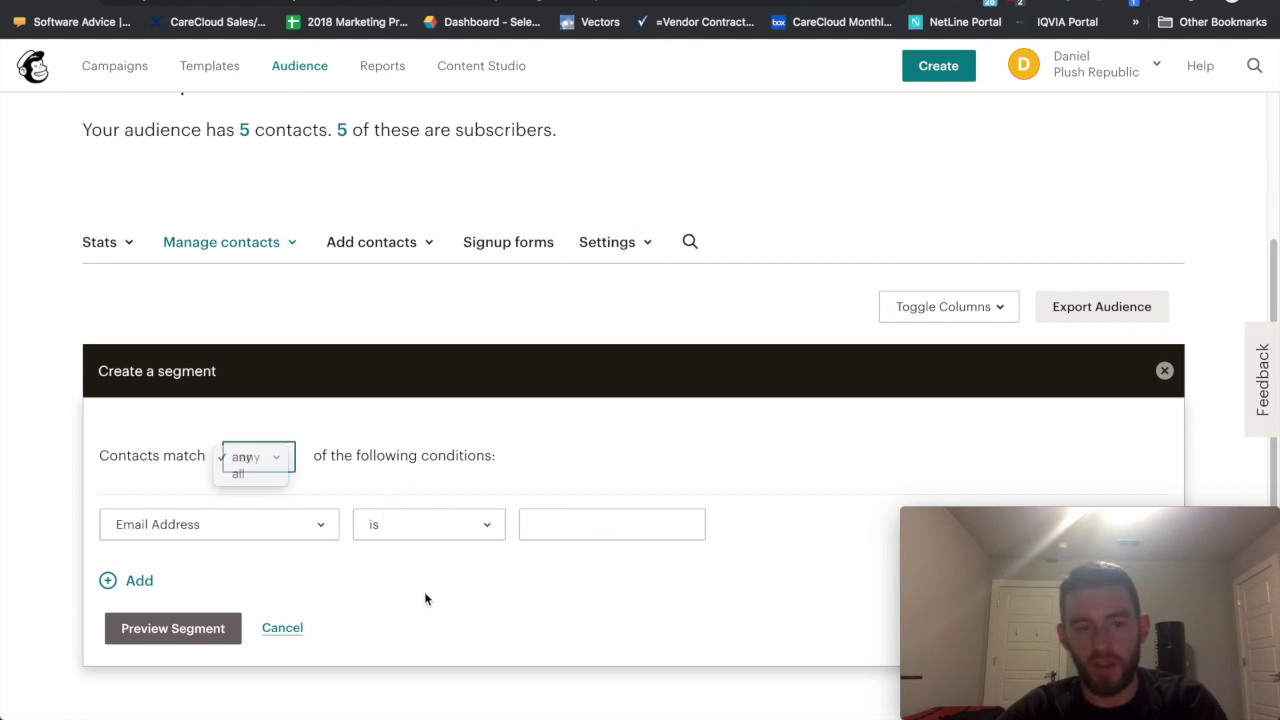
{"action": "left_click", "coordinate": [321, 526]}
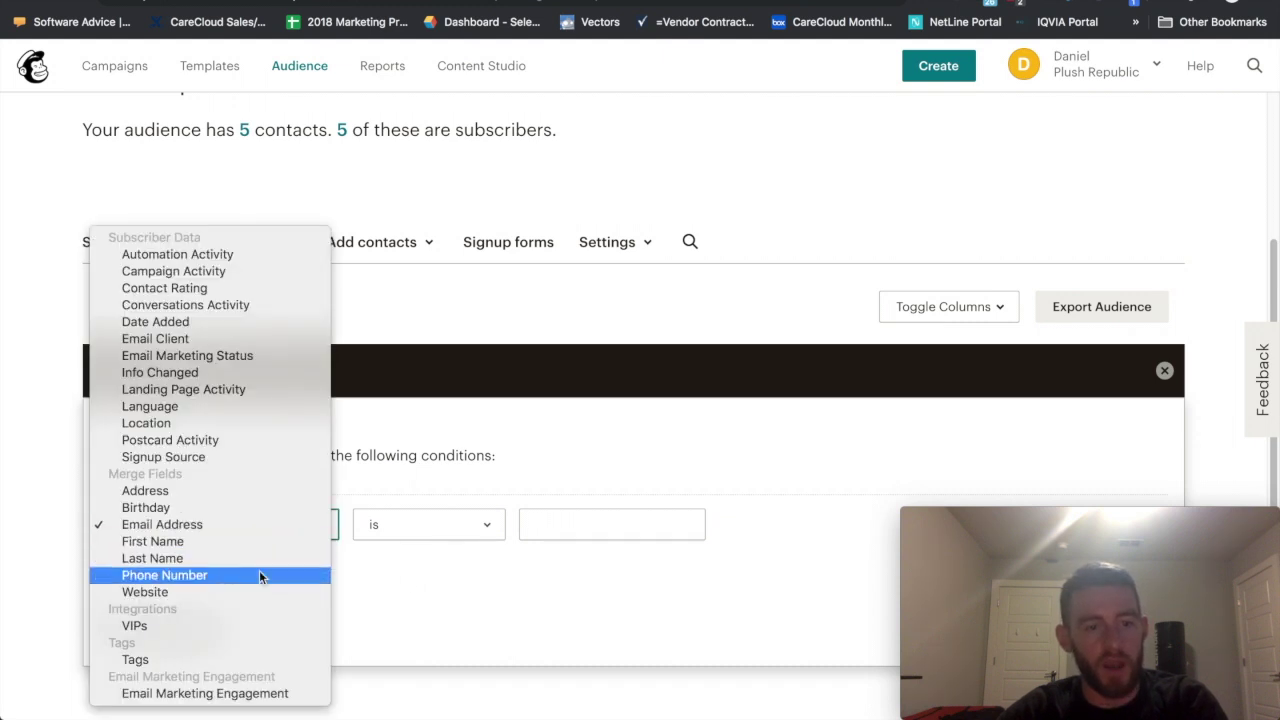
{"action": "left_click", "coordinate": [183, 661]}
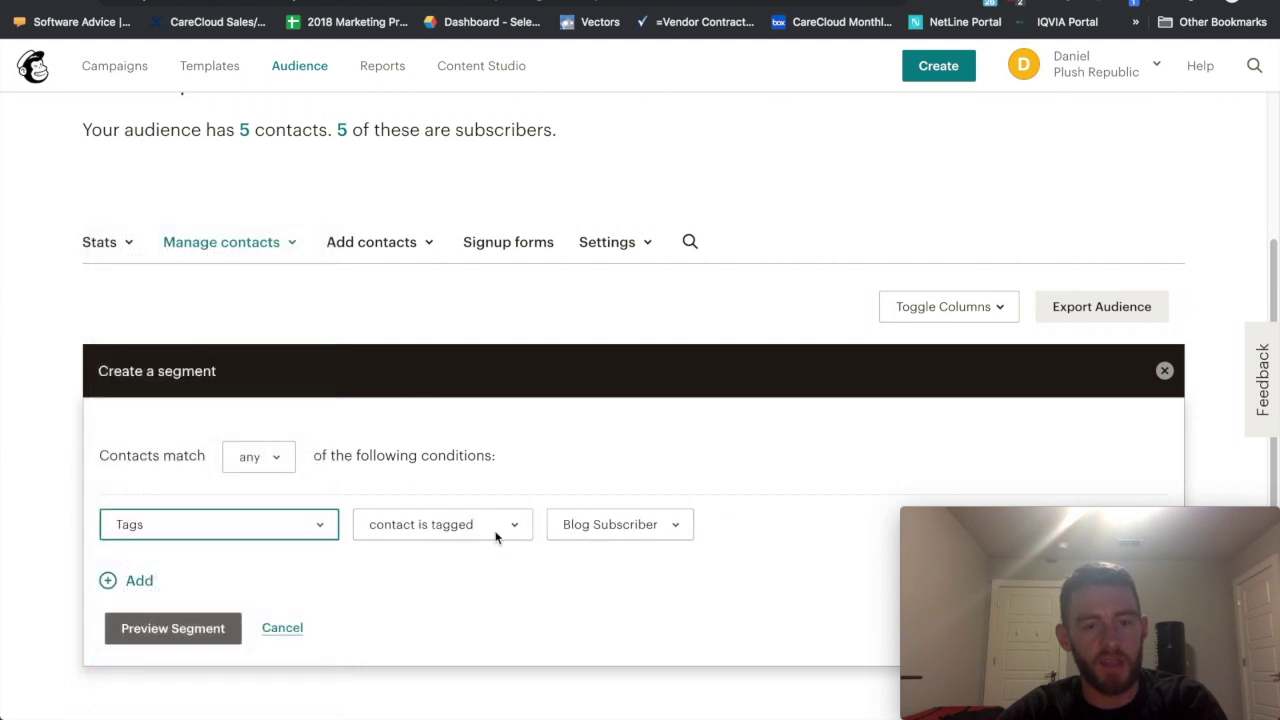
{"action": "left_click", "coordinate": [476, 527]}
{"action": "left_click", "coordinate": [476, 527]}
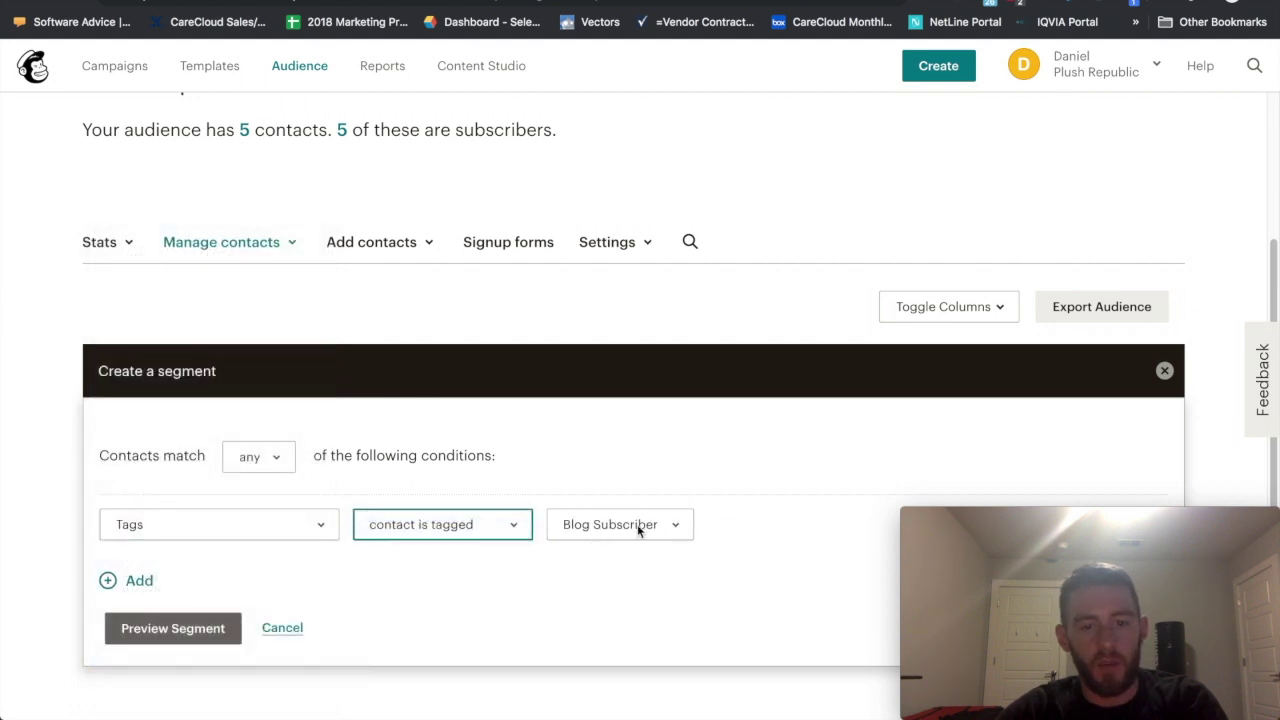
{"action": "left_click", "coordinate": [188, 633]}
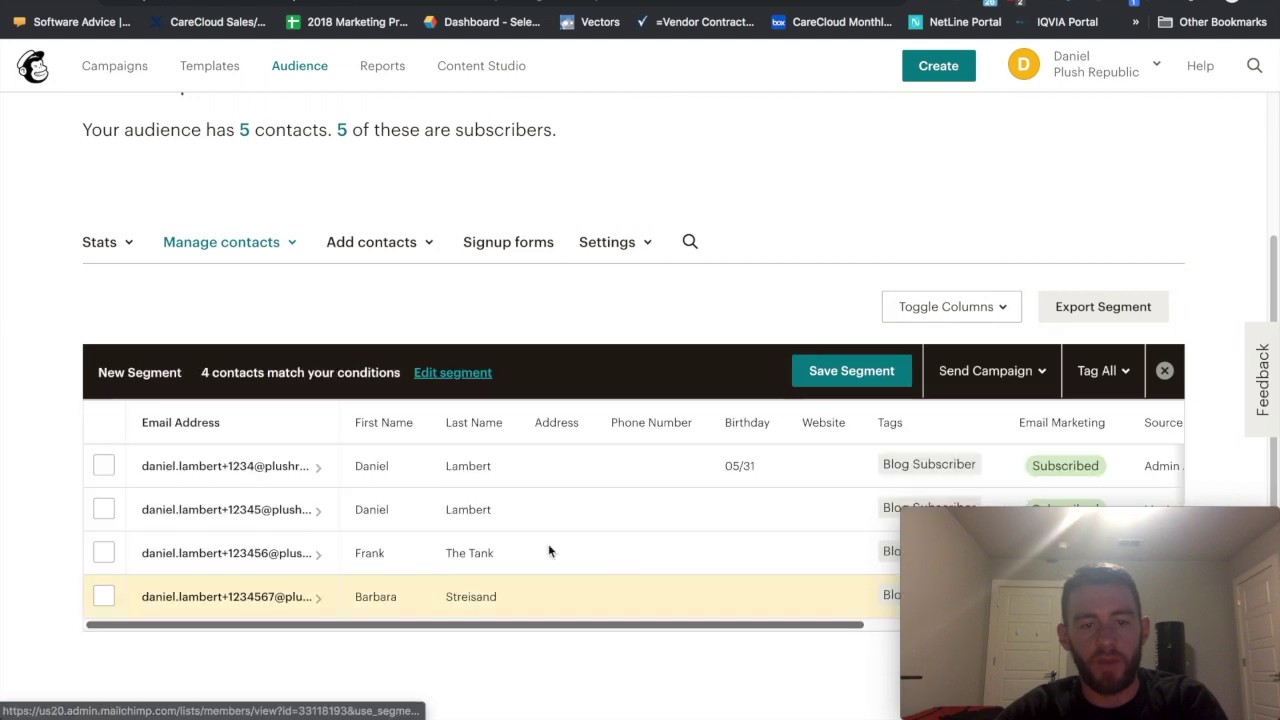
{"action": "scroll", "coordinate": [616, 536], "scroll_direction": "down", "scroll_amount": 1}
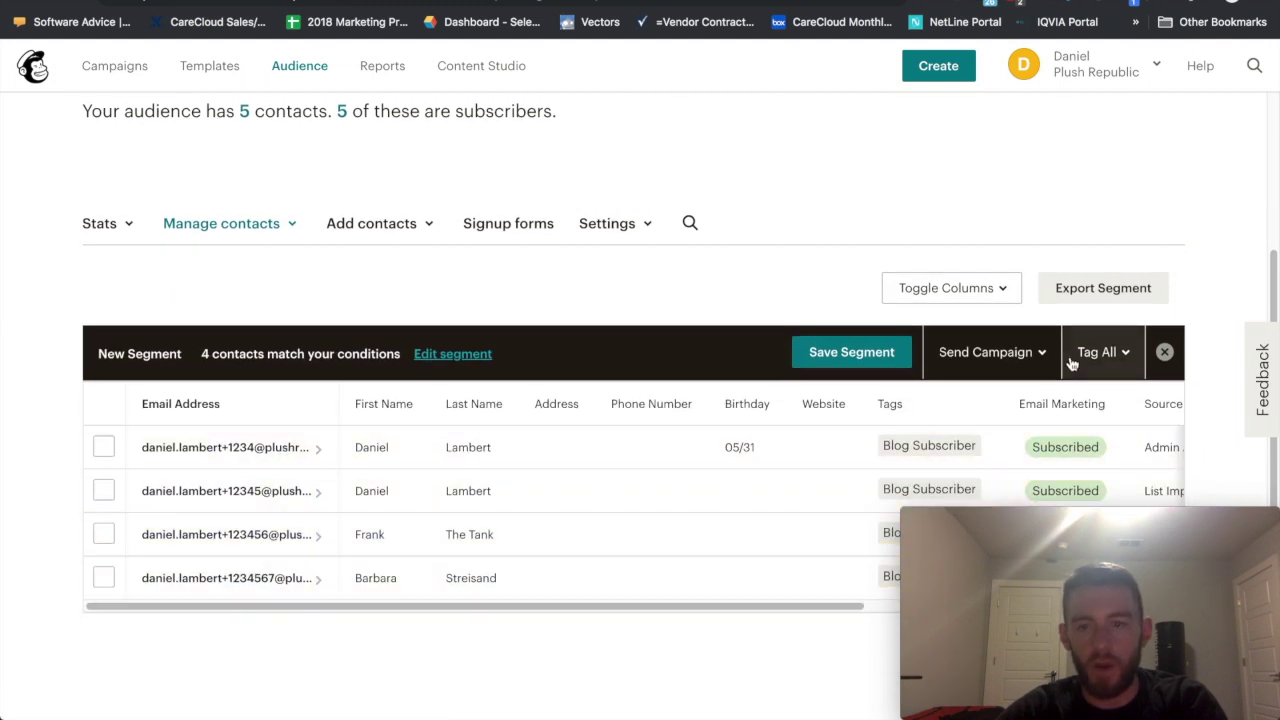
{"action": "left_click", "coordinate": [460, 355]}
Step: Add an OR condition Email Address contains 'plushrepublic' and preview the matching contacts
{"action": "left_click", "coordinate": [136, 582]}
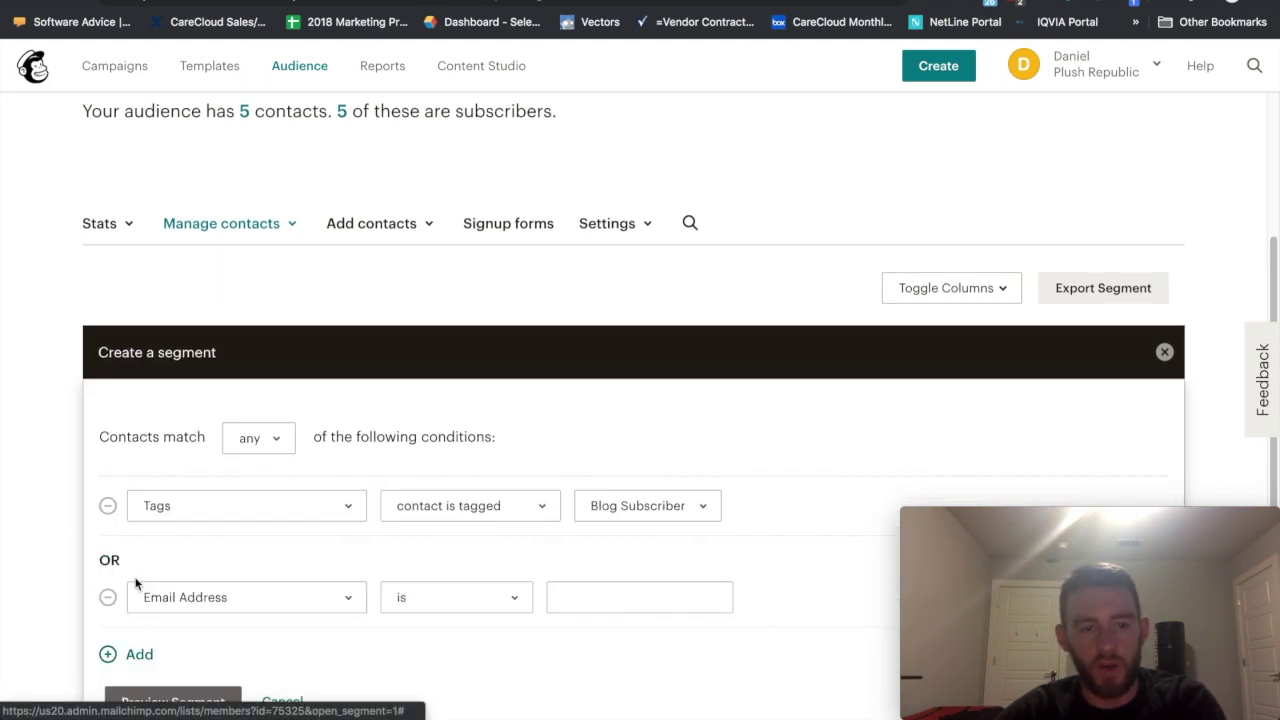
{"action": "left_click", "coordinate": [515, 601]}
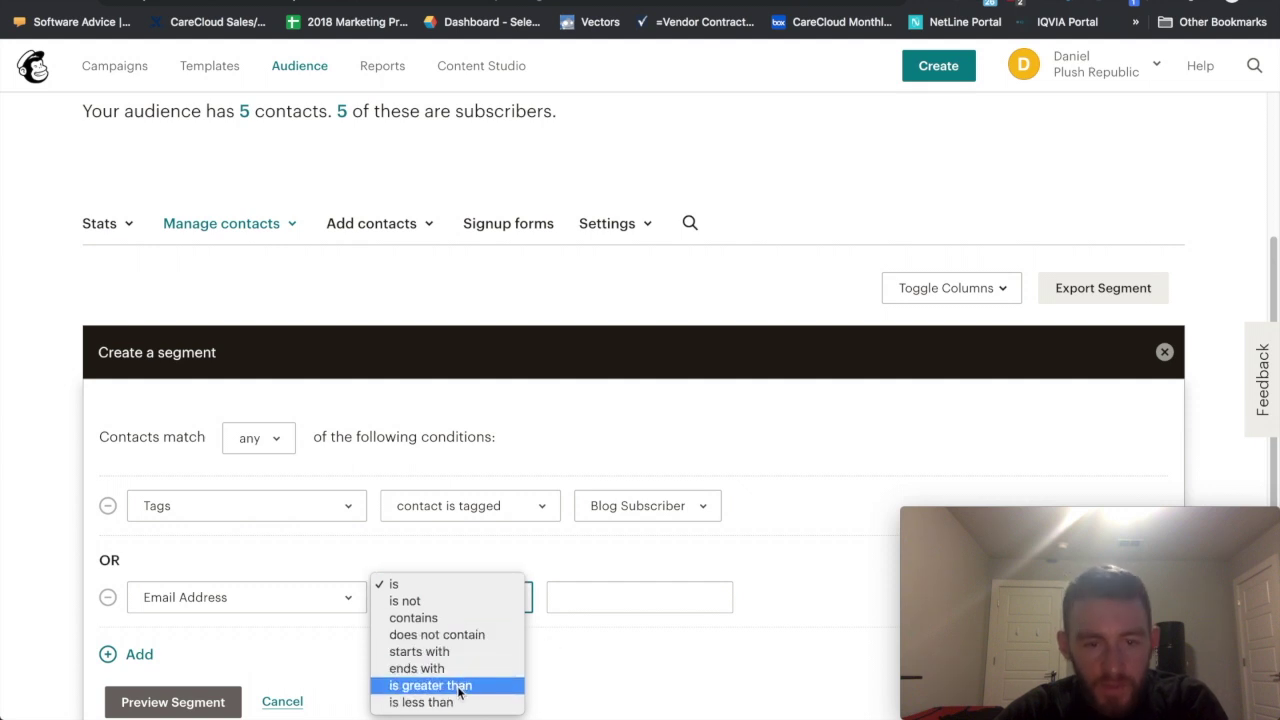
{"action": "left_click", "coordinate": [443, 618]}
{"action": "left_click", "coordinate": [574, 598]}
{"action": "type", "text": "plu"}
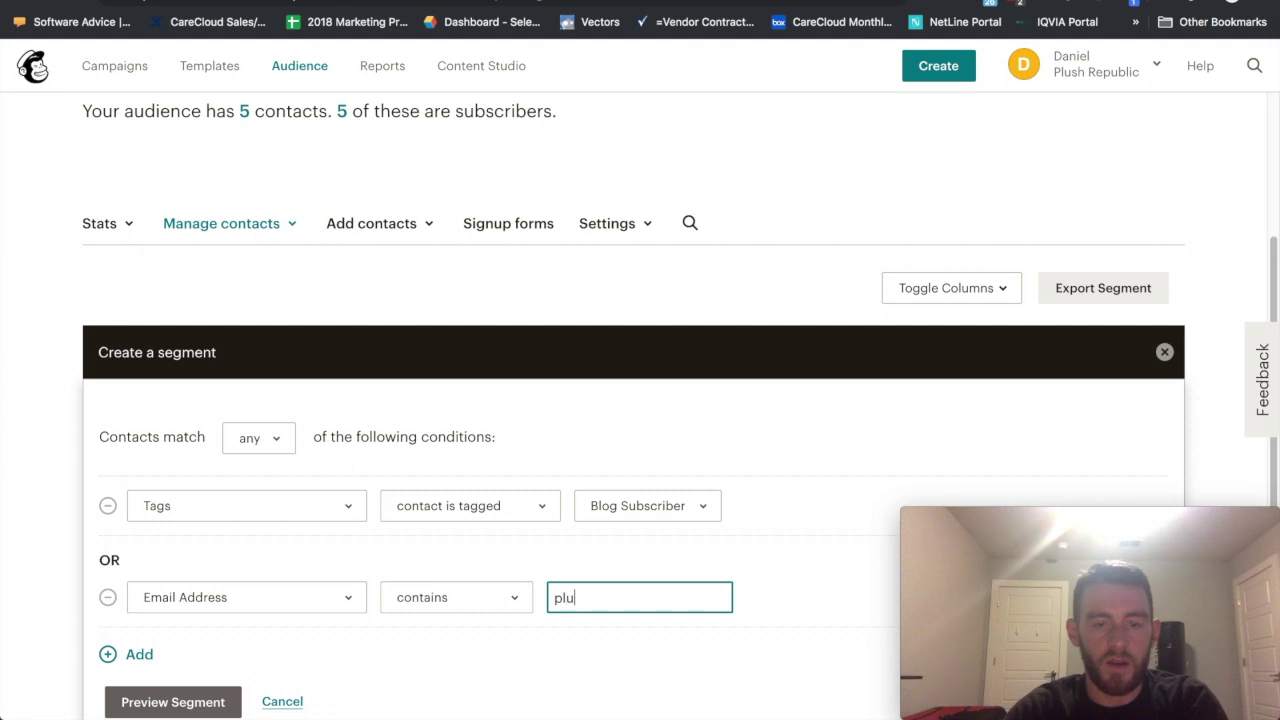
{"action": "type", "text": "shrepublic"}
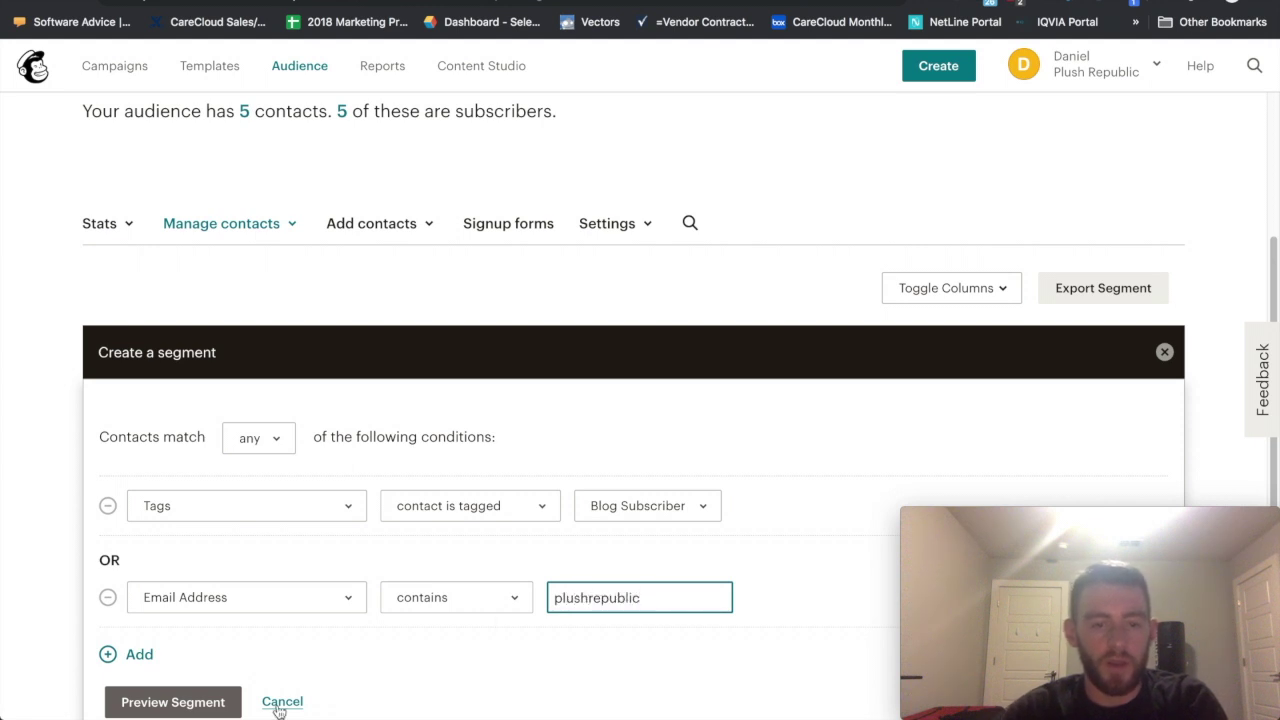
{"action": "left_click", "coordinate": [185, 702]}
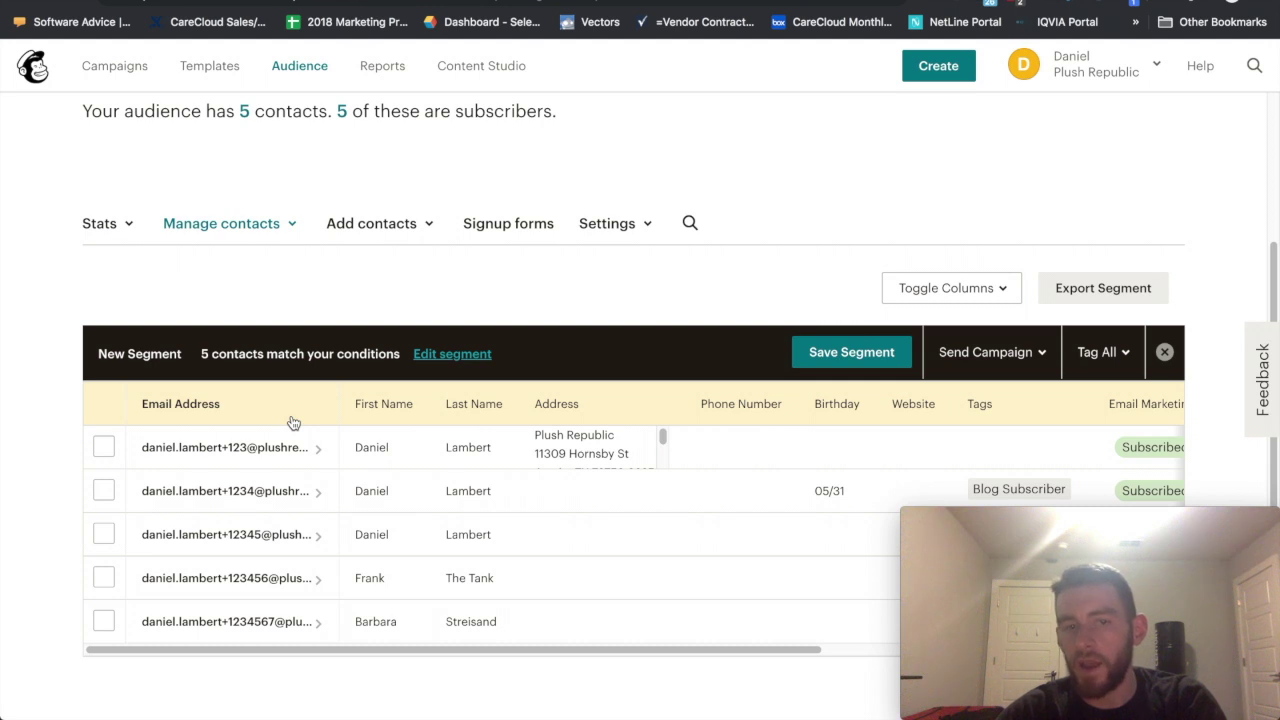
{"action": "scroll", "coordinate": [243, 163], "scroll_direction": "up", "scroll_amount": 1}
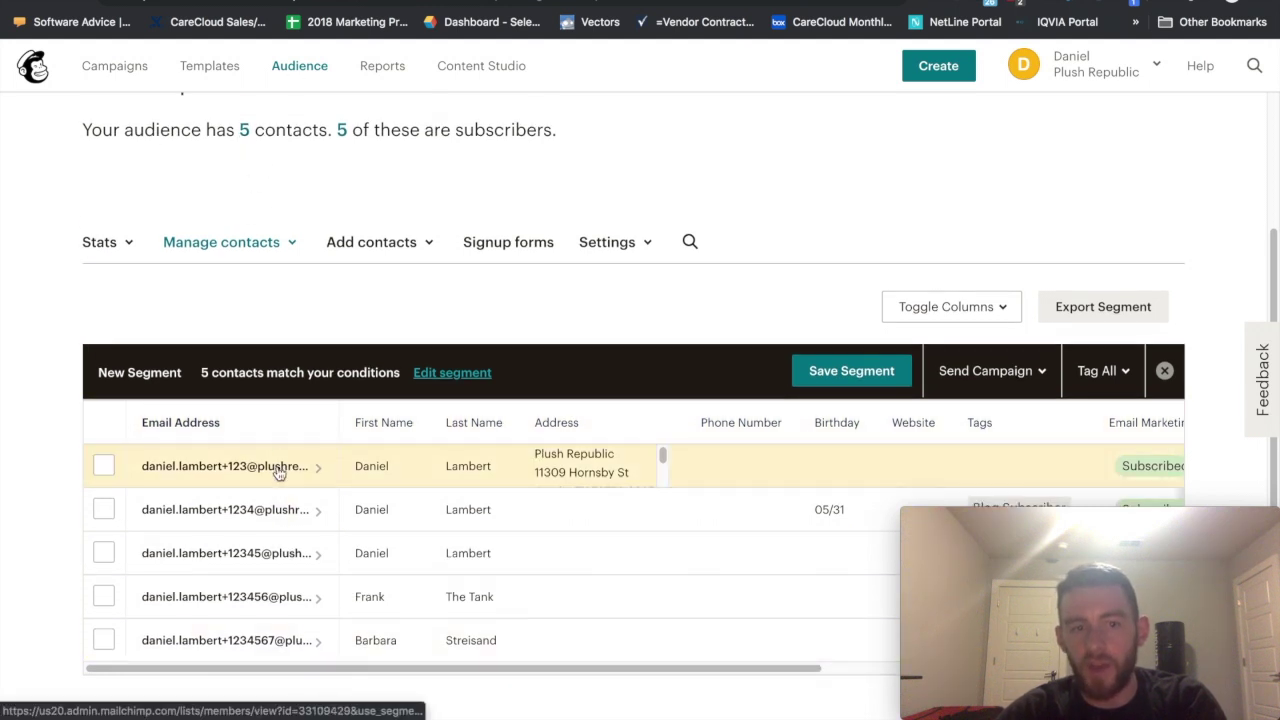
{"action": "left_click", "coordinate": [456, 374]}
{"action": "scroll", "coordinate": [405, 476], "scroll_direction": "down", "scroll_amount": 1}
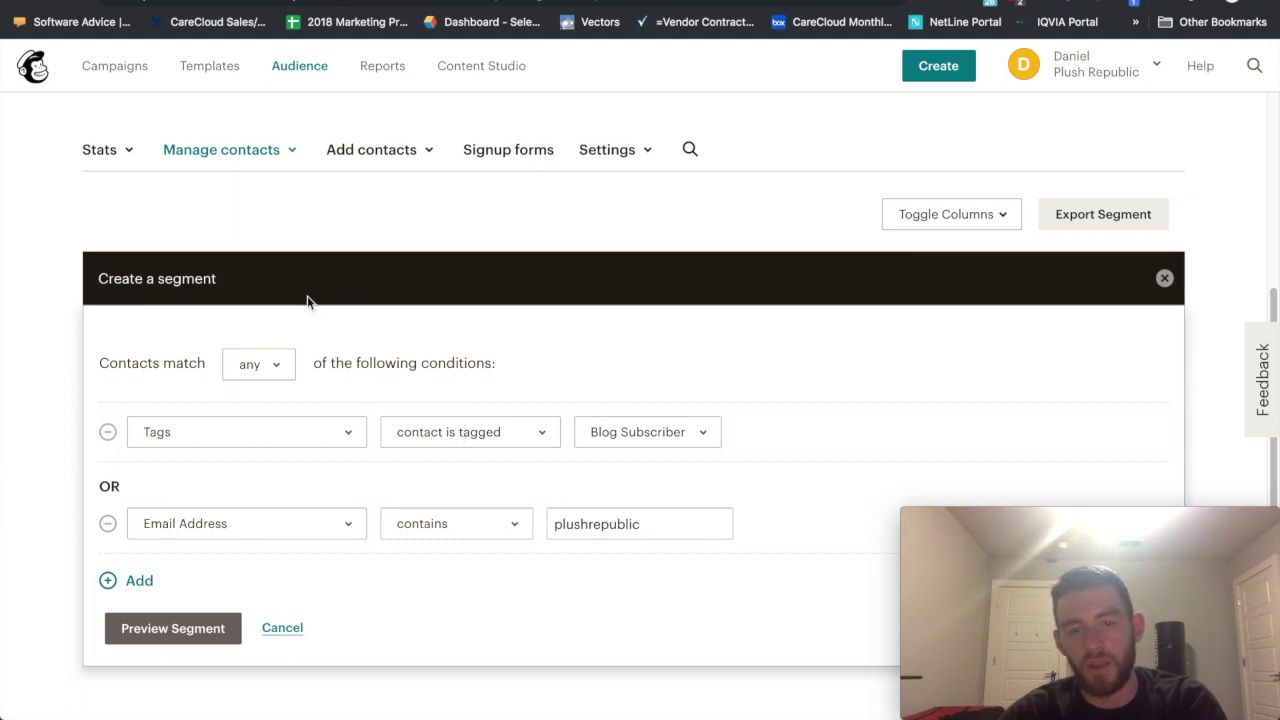
Step: Make the segment require contacts to match all conditions and preview it
{"action": "left_click", "coordinate": [277, 368]}
{"action": "left_click", "coordinate": [250, 382]}
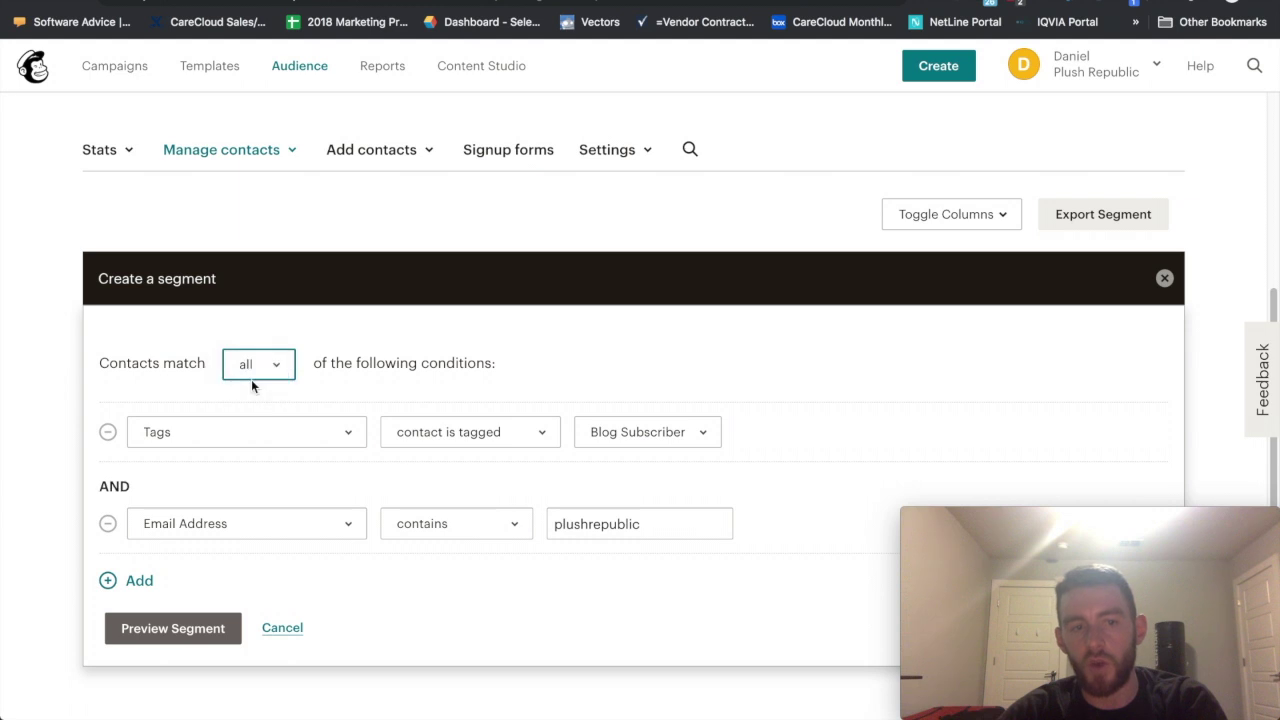
{"action": "left_click", "coordinate": [214, 626]}
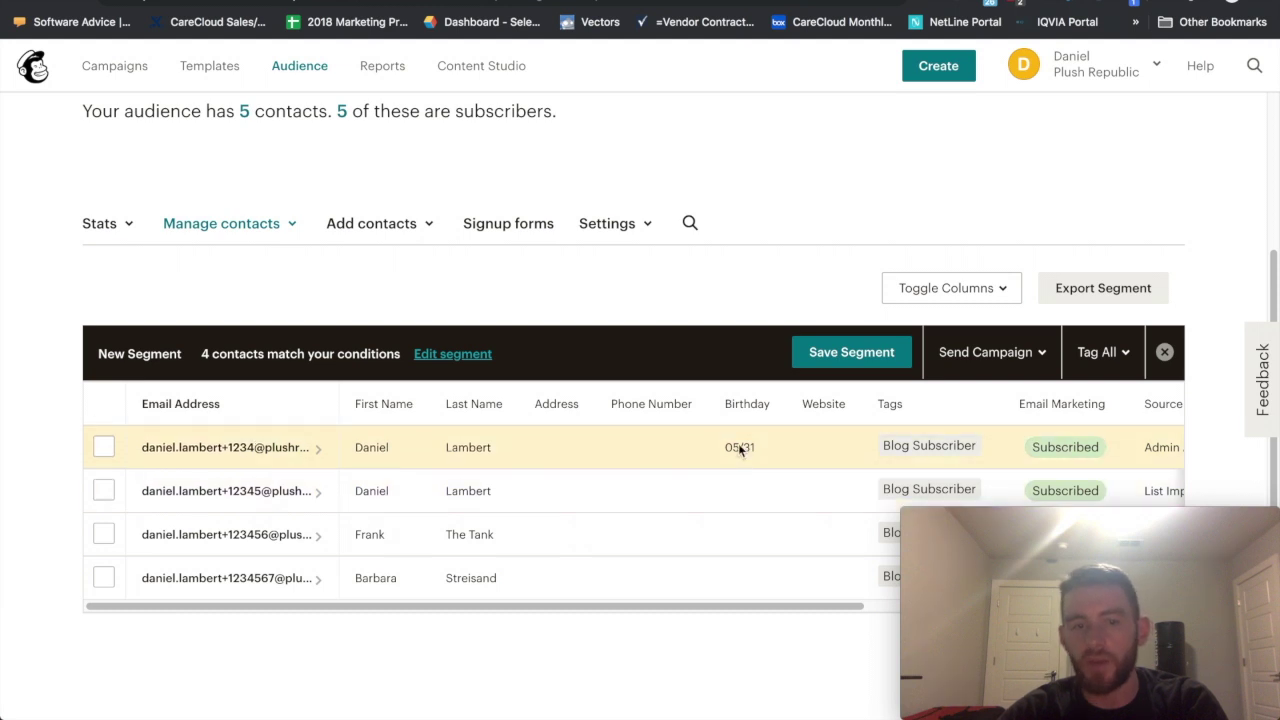
Step: Add a third condition, Birthday is not blank, and preview the 1 matching contact
{"action": "left_click", "coordinate": [452, 353]}
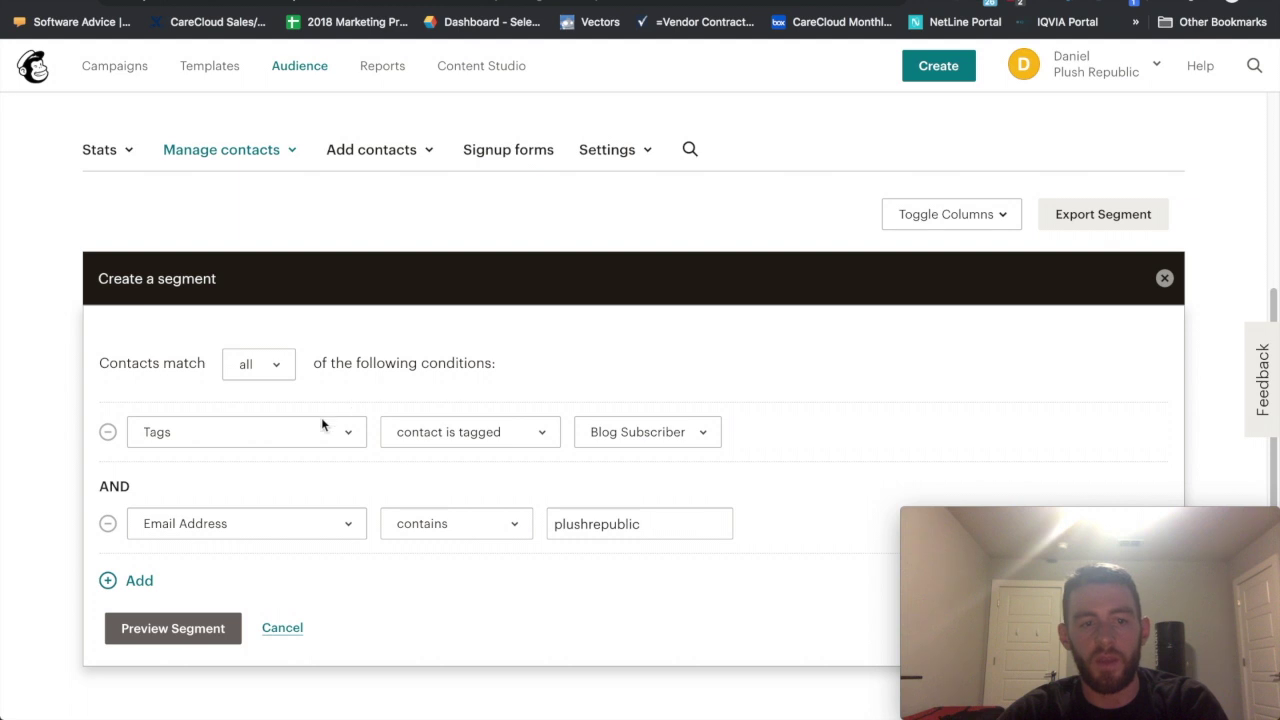
{"action": "left_click", "coordinate": [139, 580]}
{"action": "left_click", "coordinate": [200, 614]}
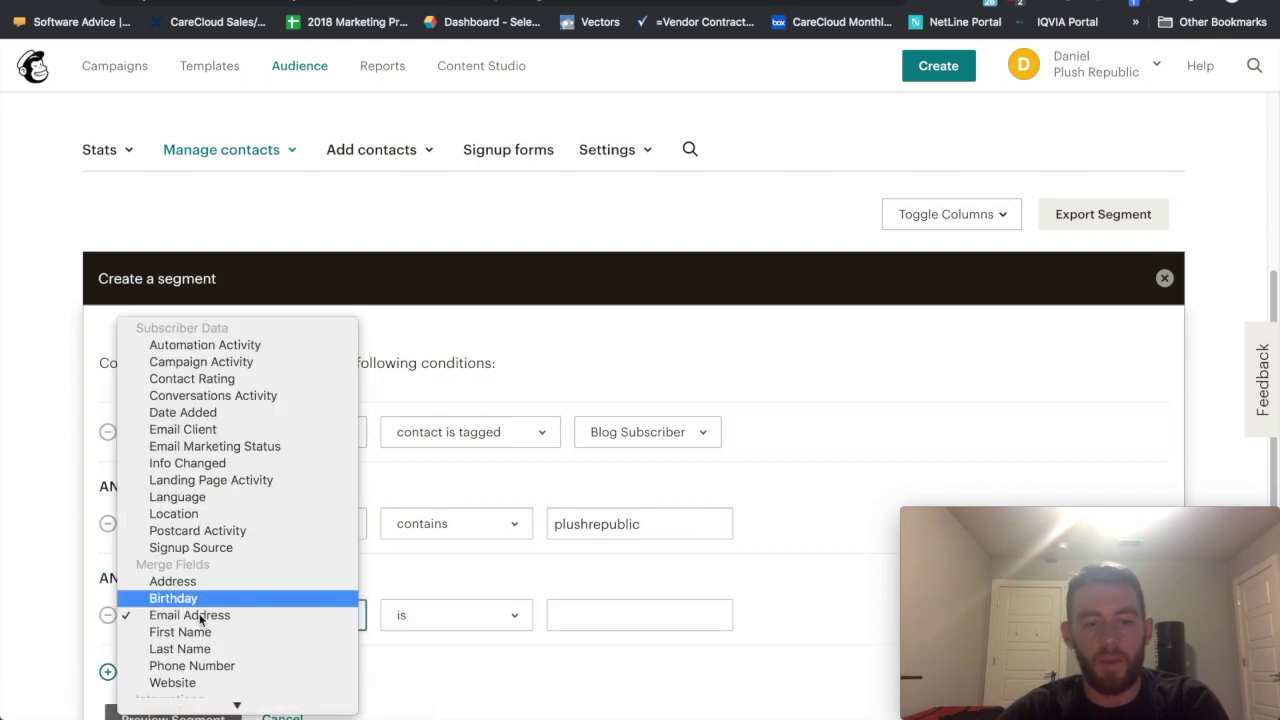
{"action": "left_click", "coordinate": [175, 598]}
{"action": "left_click", "coordinate": [492, 616]}
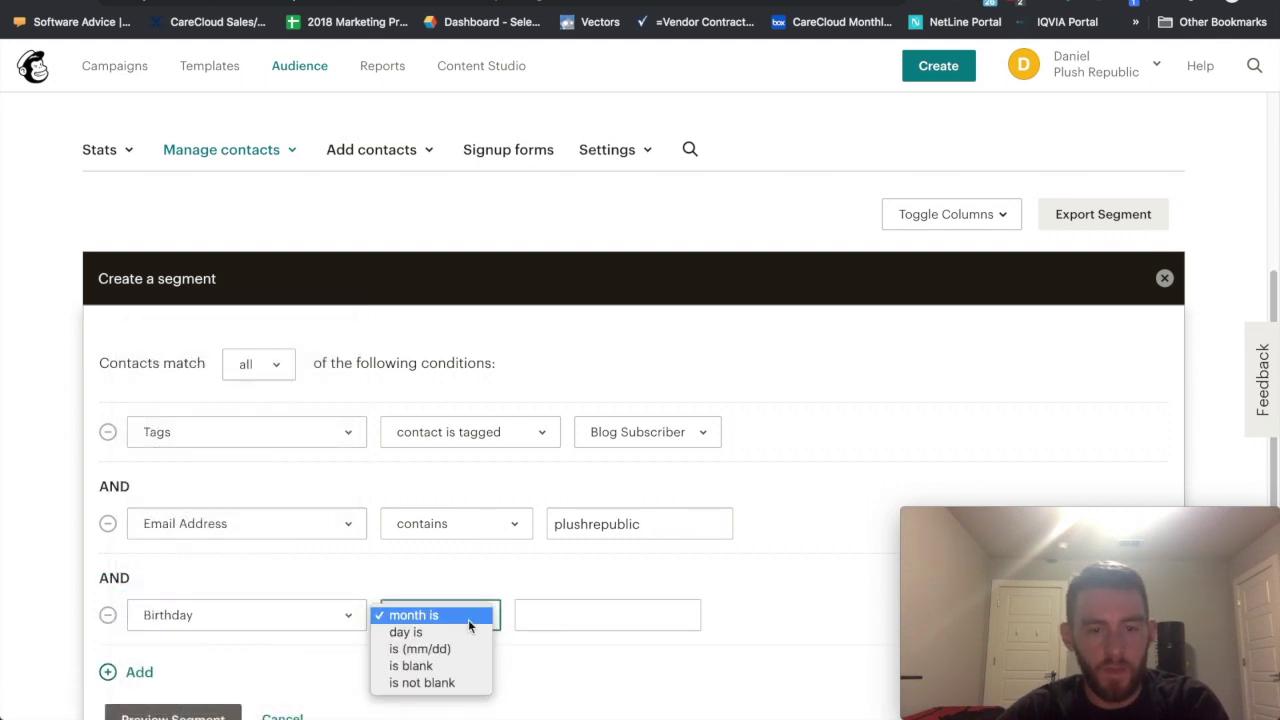
{"action": "left_click", "coordinate": [430, 683]}
{"action": "scroll", "coordinate": [571, 663], "scroll_direction": "down", "scroll_amount": 1}
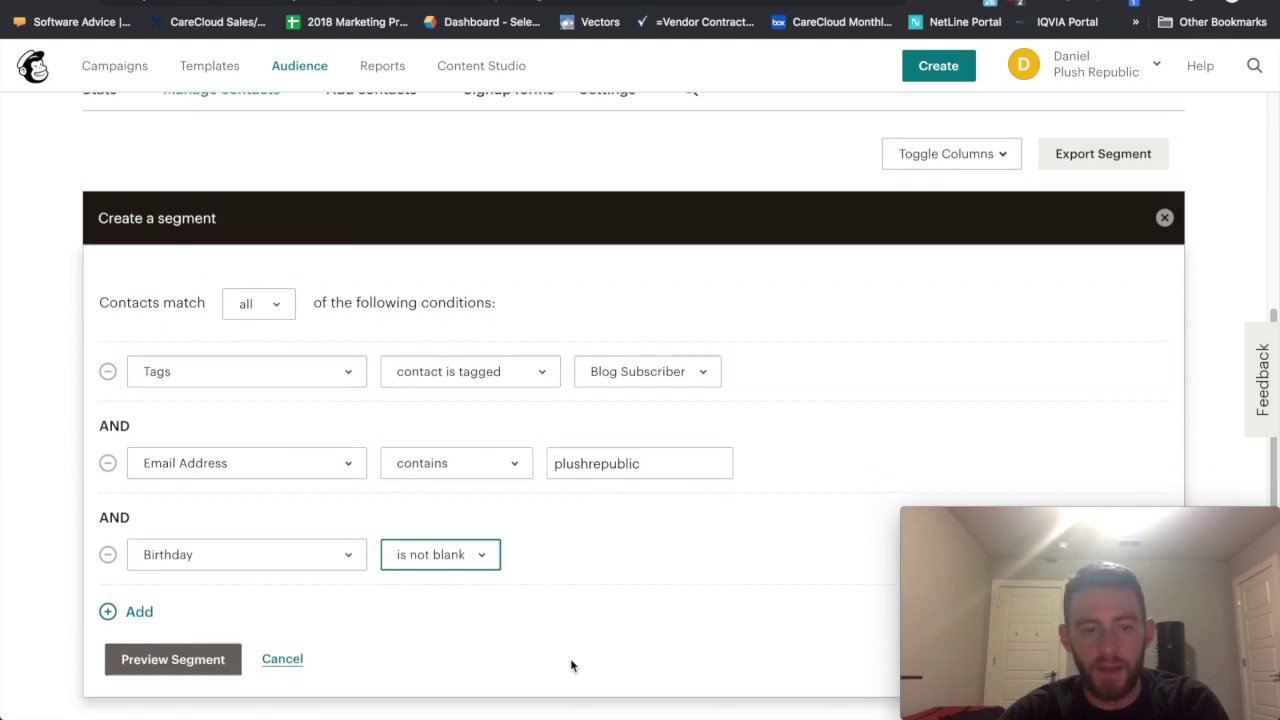
{"action": "left_click", "coordinate": [175, 657]}
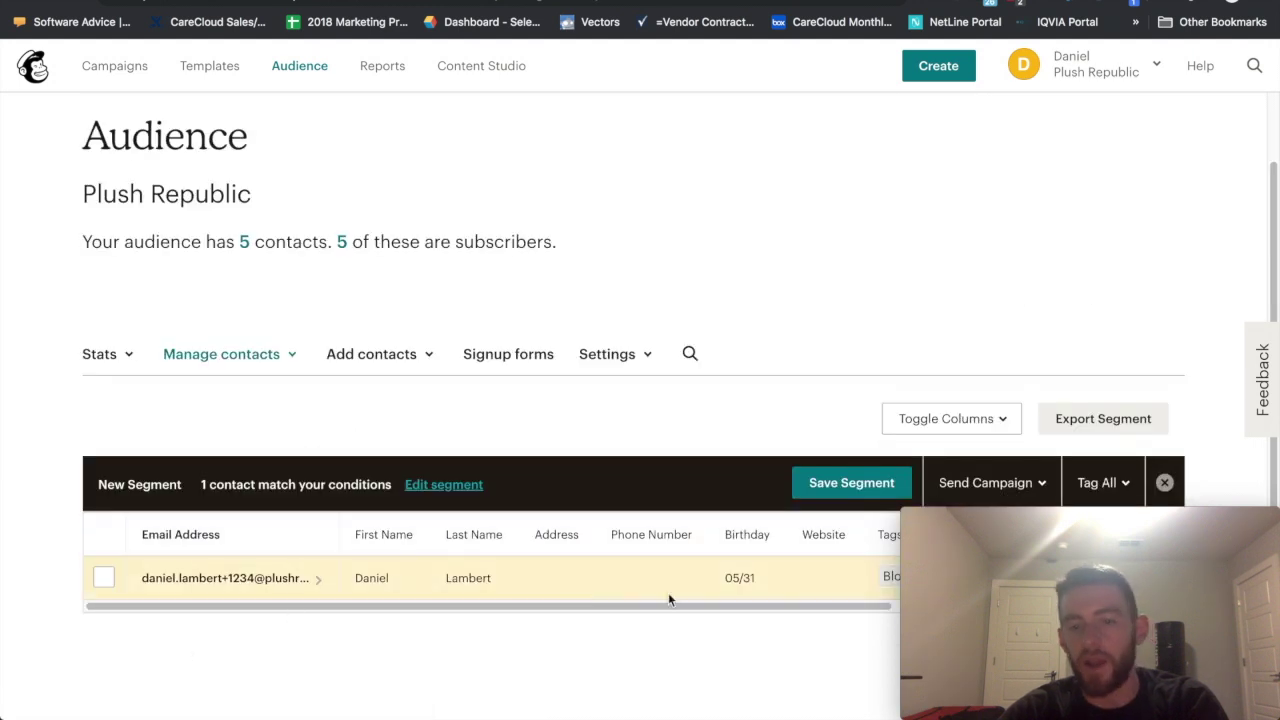
Step: Preview the three-condition segment again, matching 1 contact, and bring up the Save Segment dialog
{"action": "left_click", "coordinate": [430, 486]}
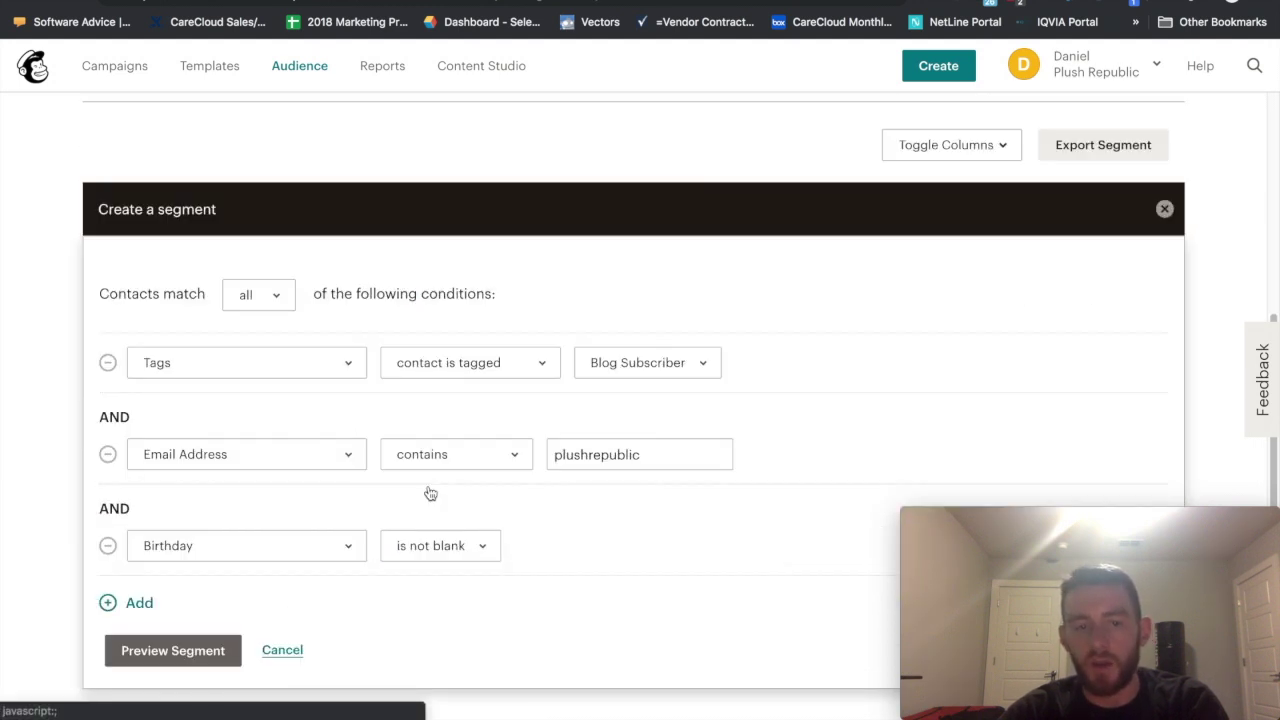
{"action": "scroll", "coordinate": [380, 495], "scroll_direction": "down", "scroll_amount": 1}
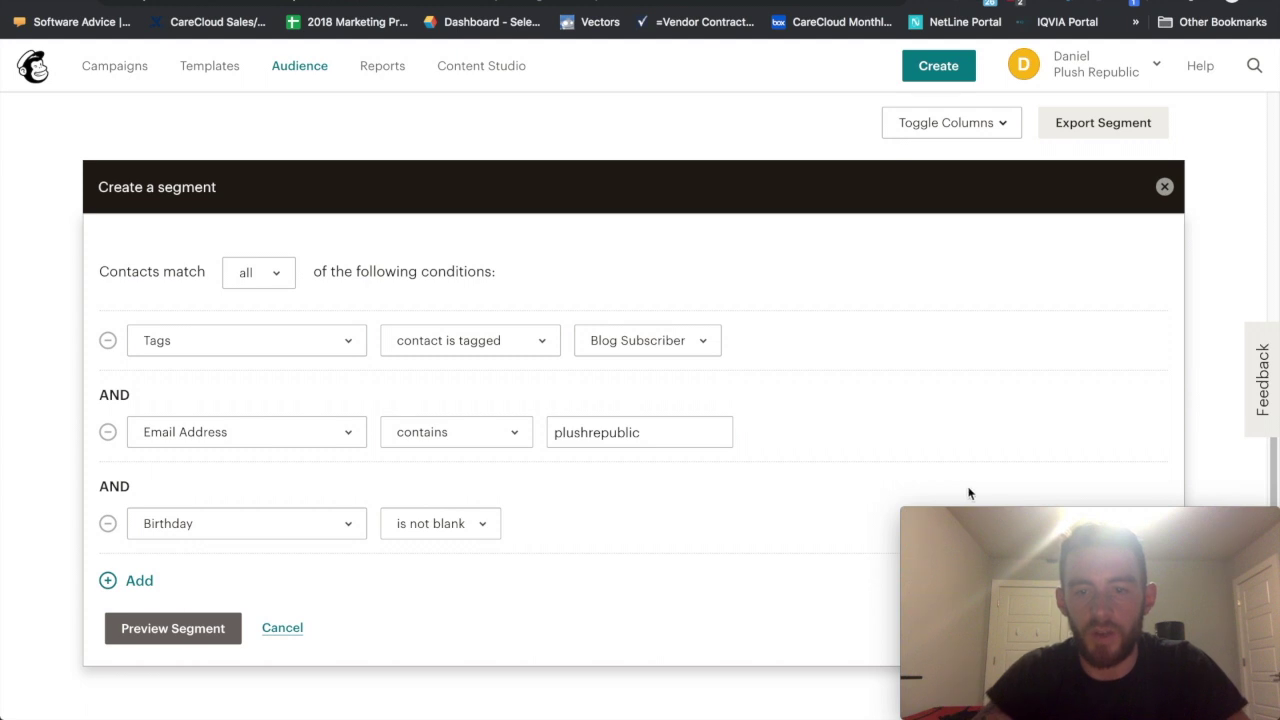
{"action": "left_click_drag", "start_coordinate": [1090, 517], "coordinate": [1090, 14]}
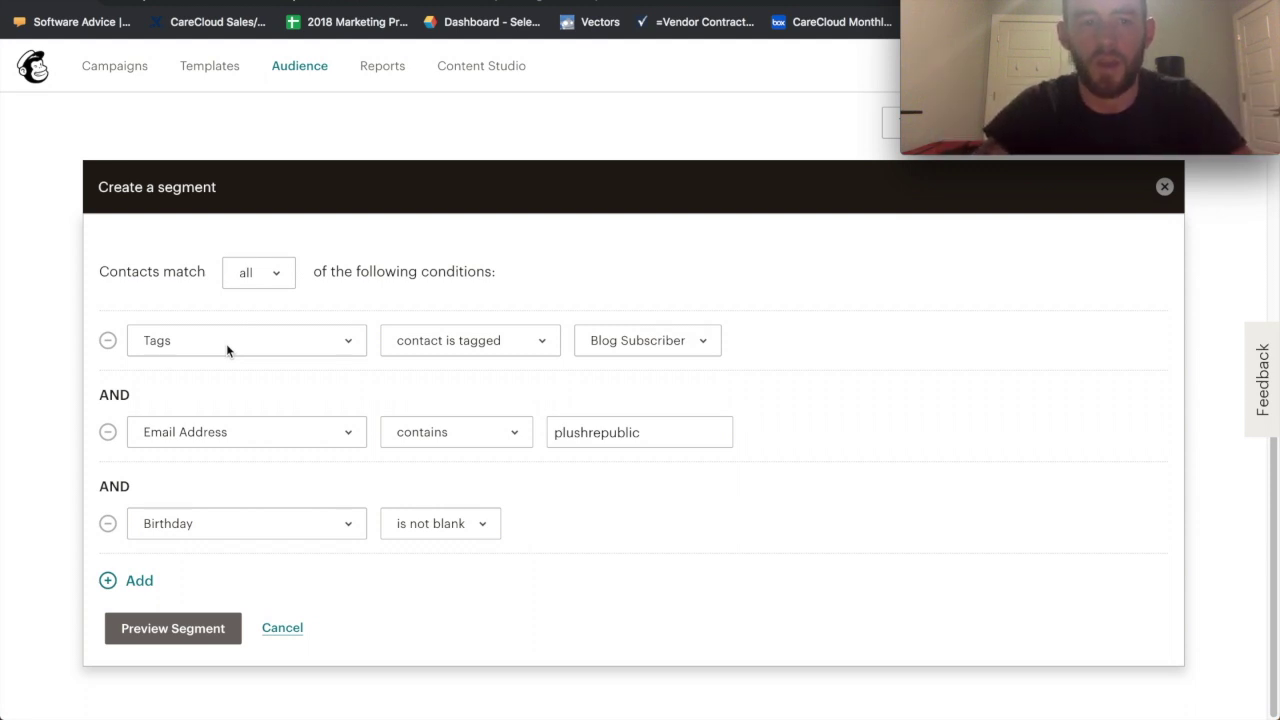
{"action": "left_click", "coordinate": [171, 635]}
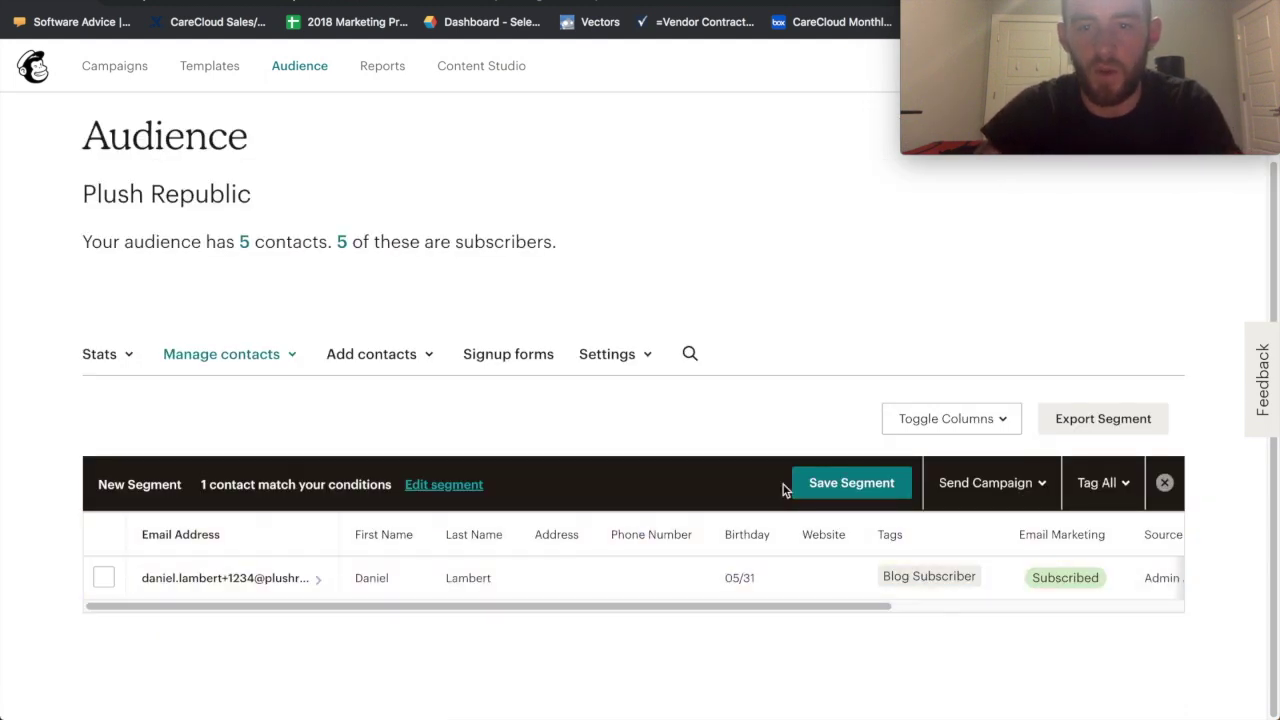
{"action": "left_click", "coordinate": [847, 488]}
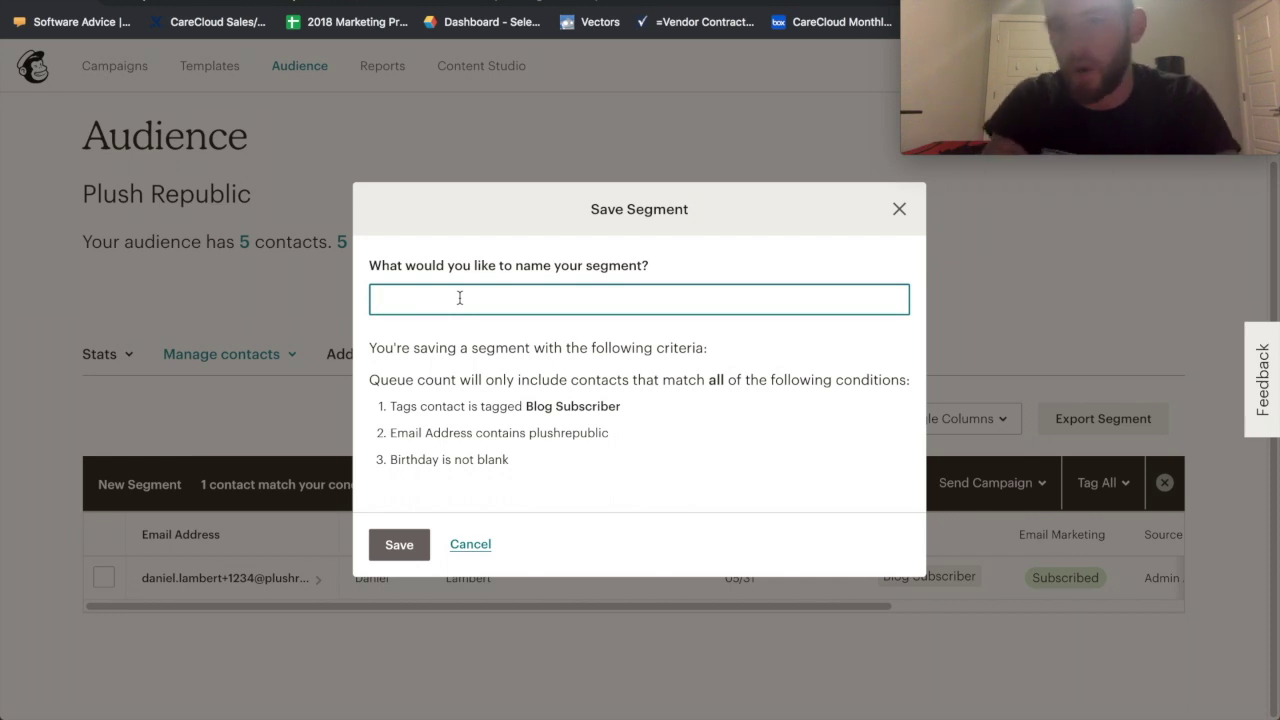
Step: Name the segment 'Test - Blog Subscribers with Birthday Not Equal to Null' and save it
{"action": "type", "text": "Test - "}
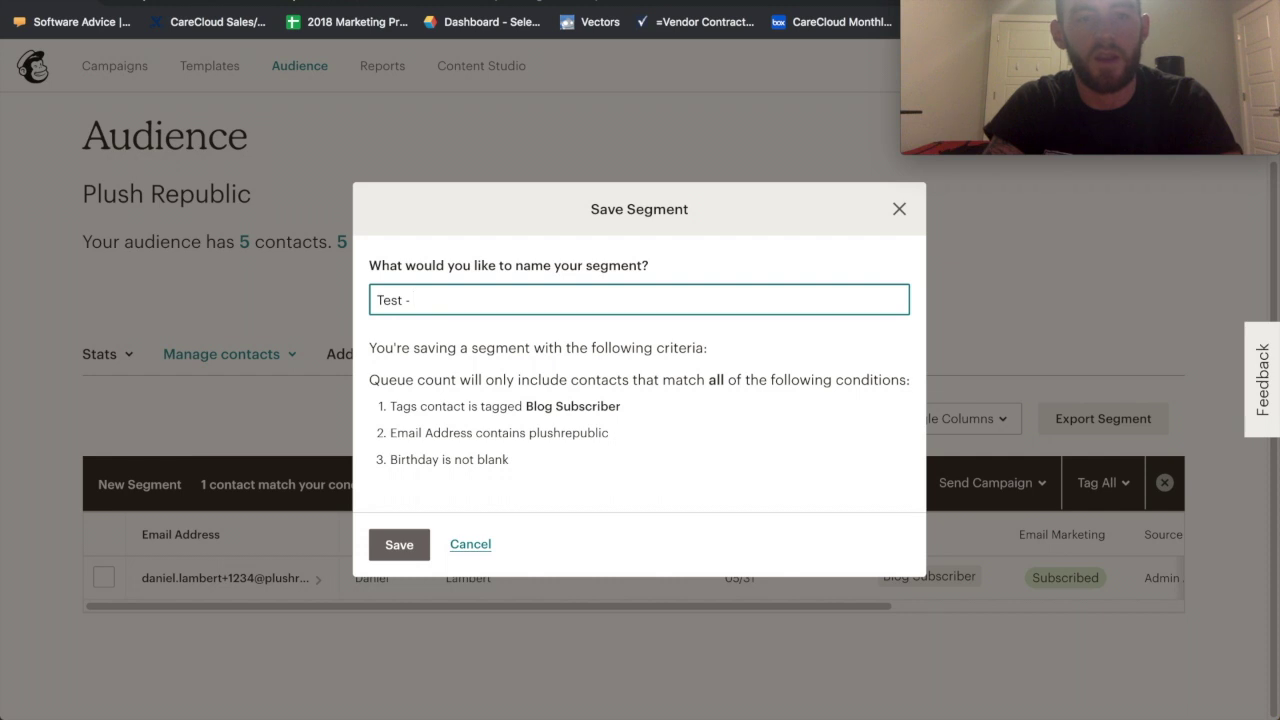
{"action": "type", "text": "Blog Subscribers"}
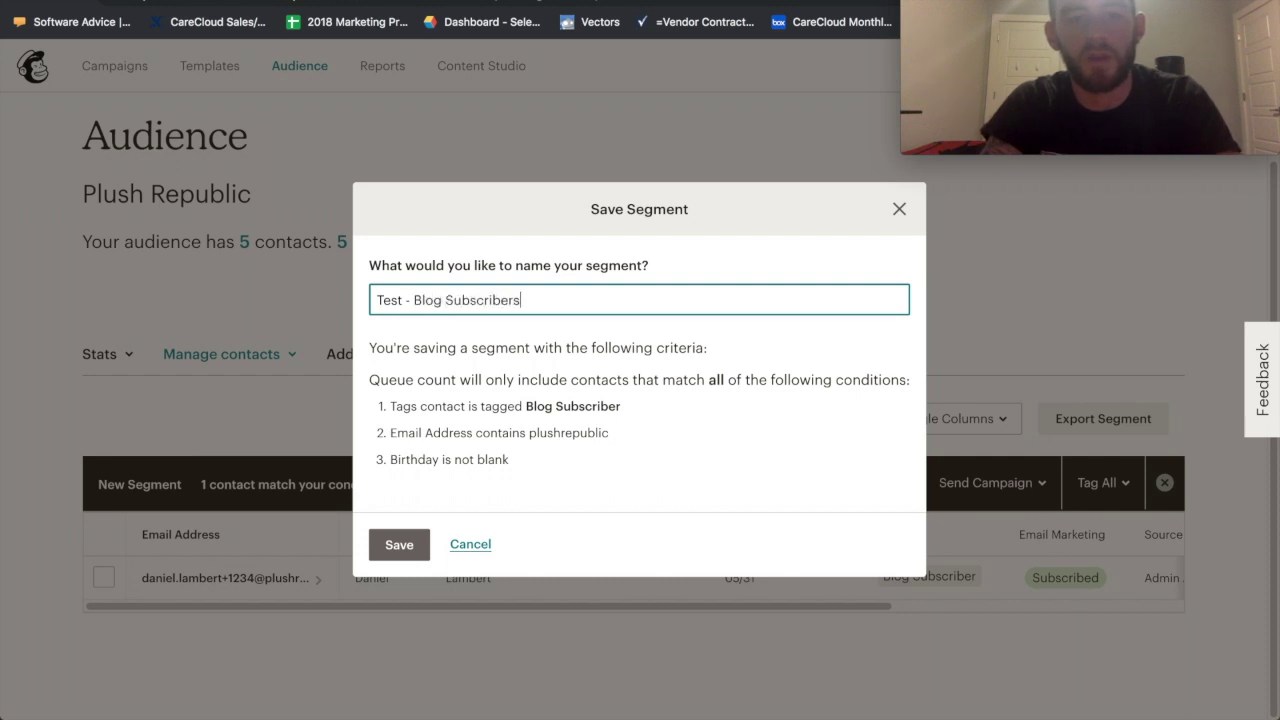
{"action": "type", "text": " with Birthday"}
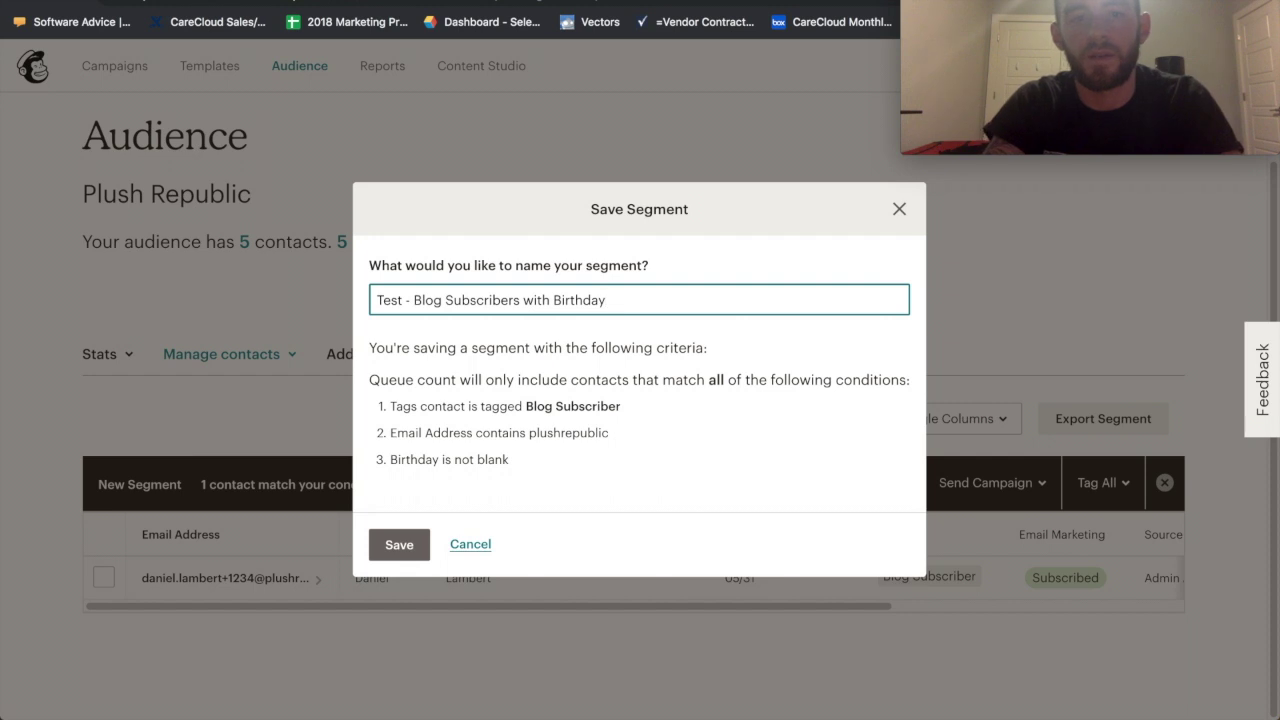
{"action": "type", "text": " Not Equal to Null"}
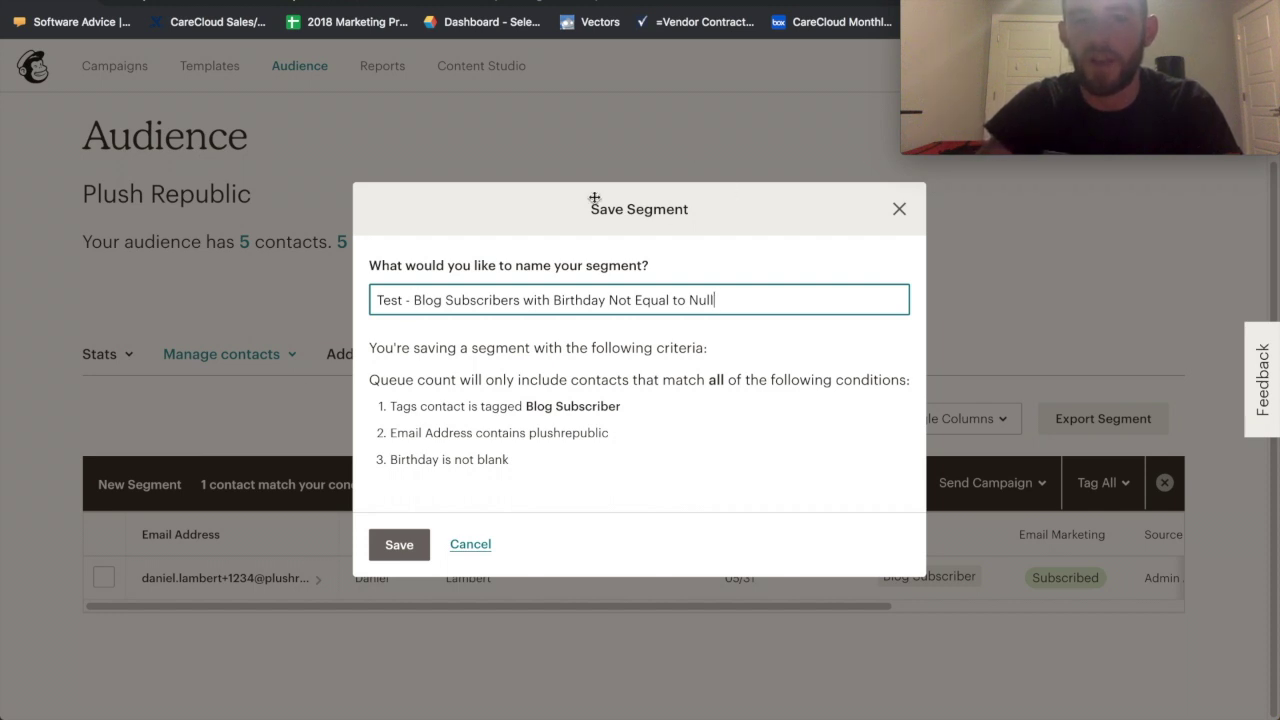
{"action": "left_click", "coordinate": [408, 549]}
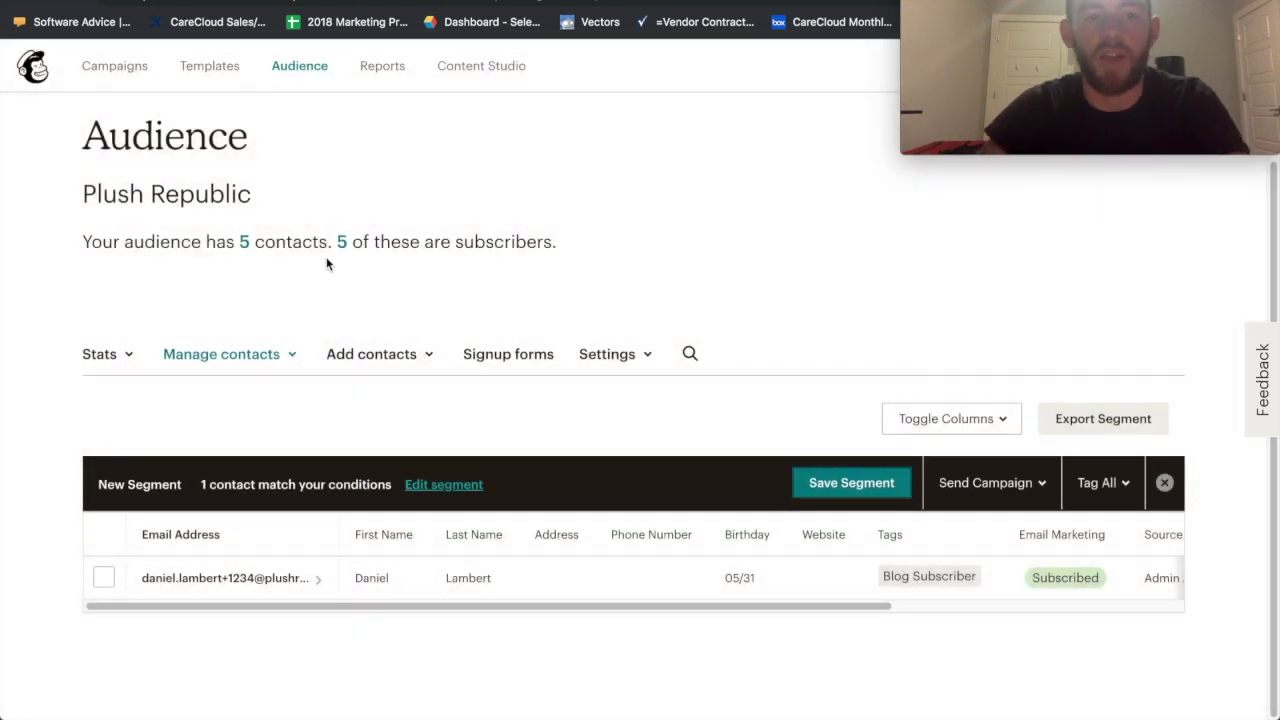
Step: Return to the audience's Segments page through Audience settings to see the saved segment
{"action": "left_click", "coordinate": [306, 79]}
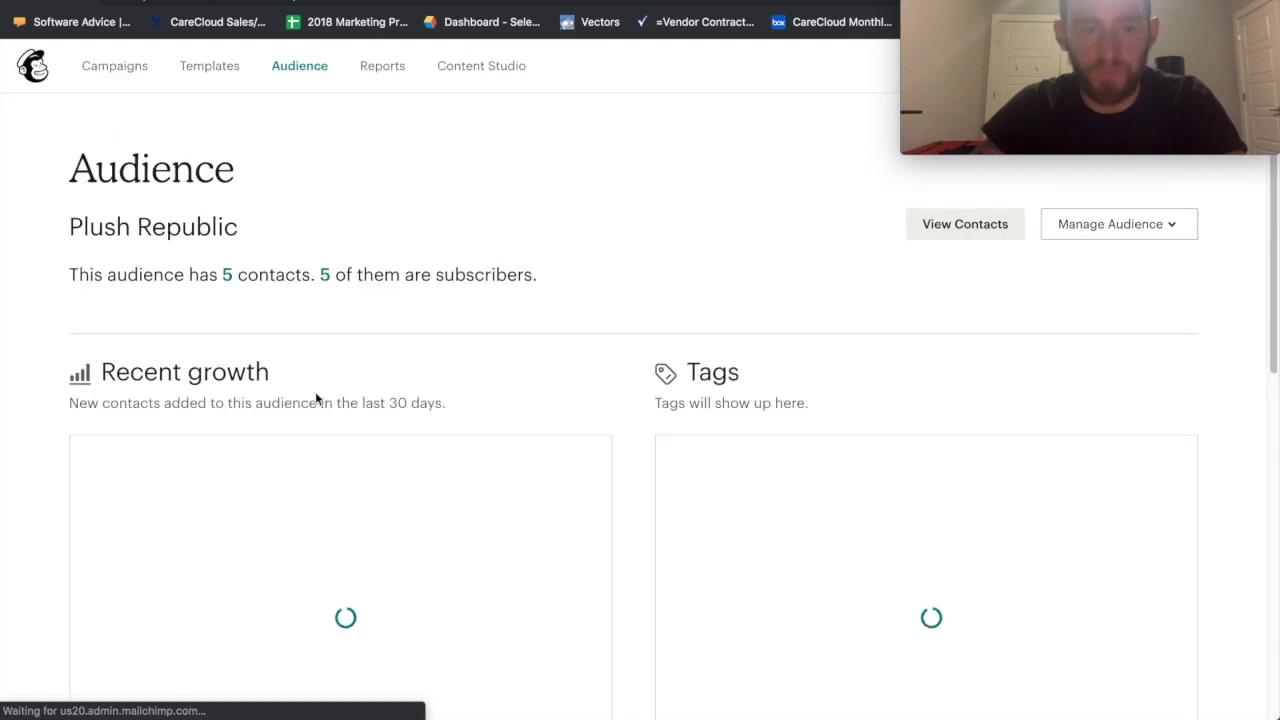
{"action": "left_click", "coordinate": [1112, 228]}
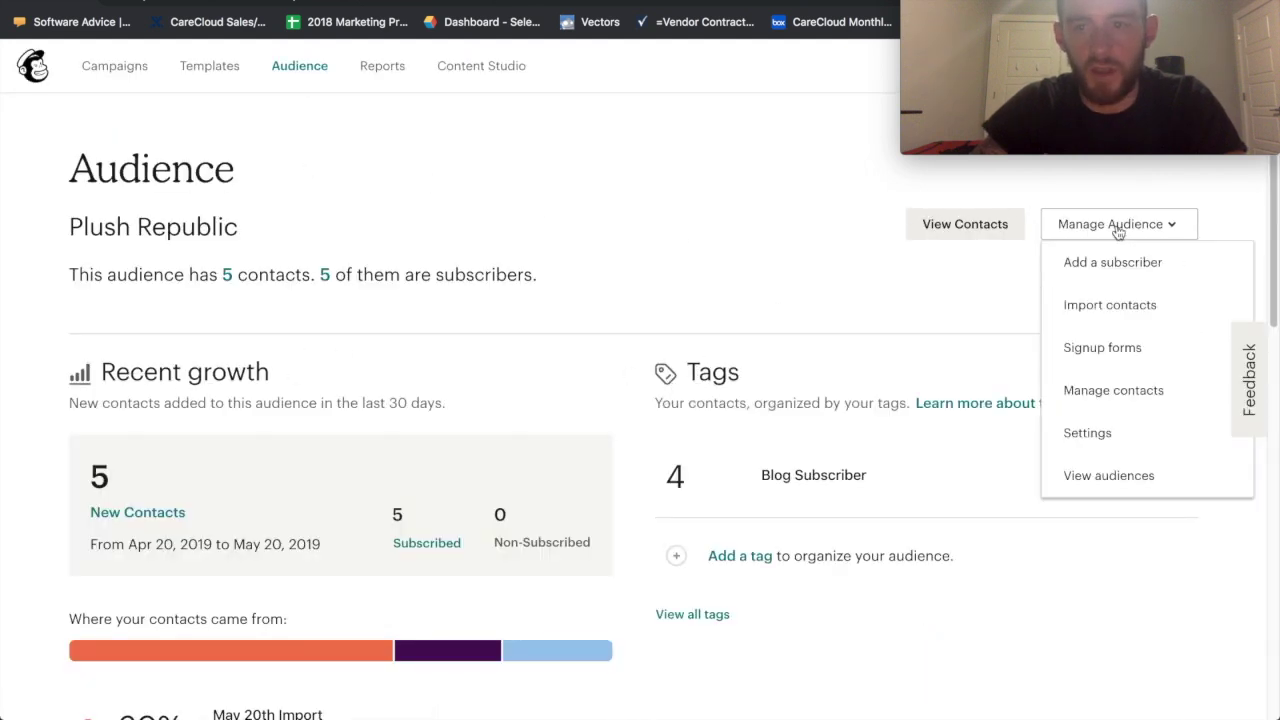
{"action": "left_click", "coordinate": [1073, 432]}
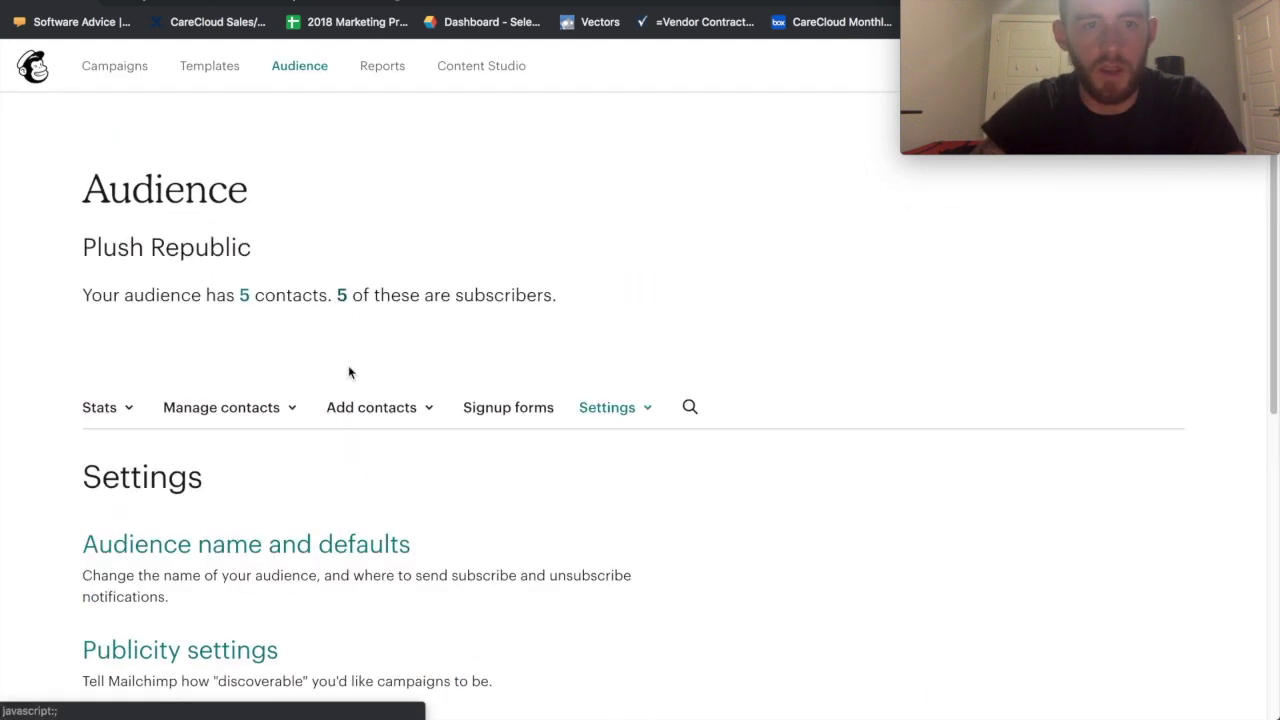
{"action": "left_click", "coordinate": [216, 407]}
{"action": "left_click", "coordinate": [210, 487]}
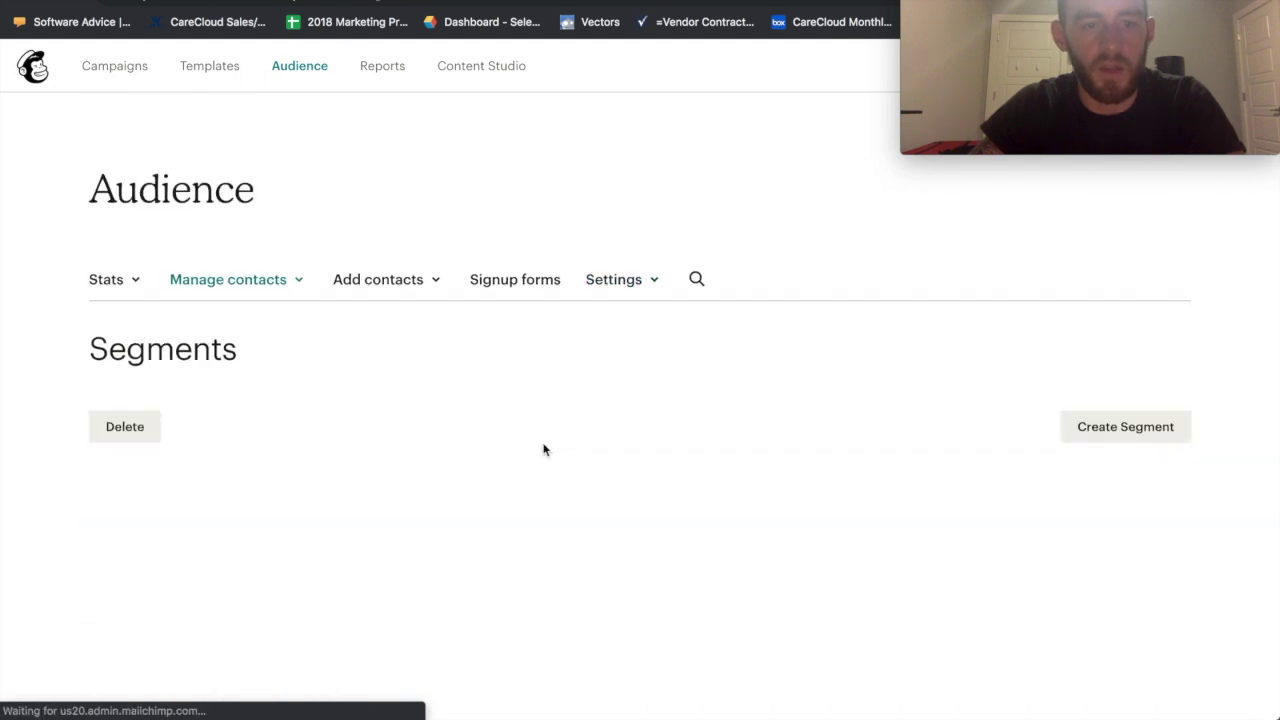